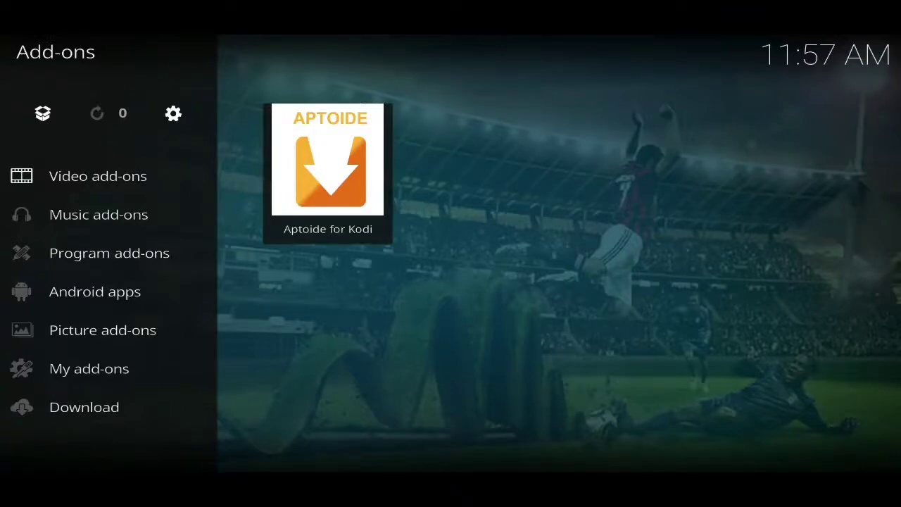
Open the Aptoide for Kodi add-on and go into its Applications categories
key("Return")
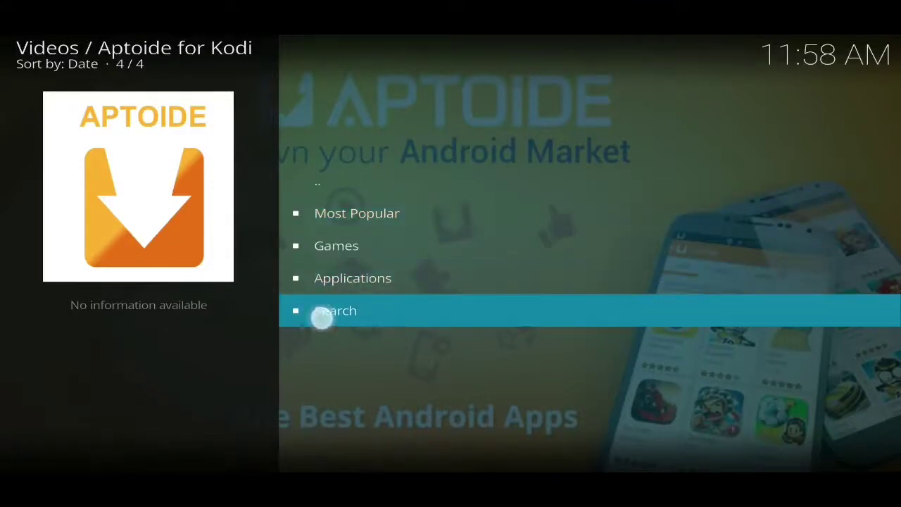
key("Up")
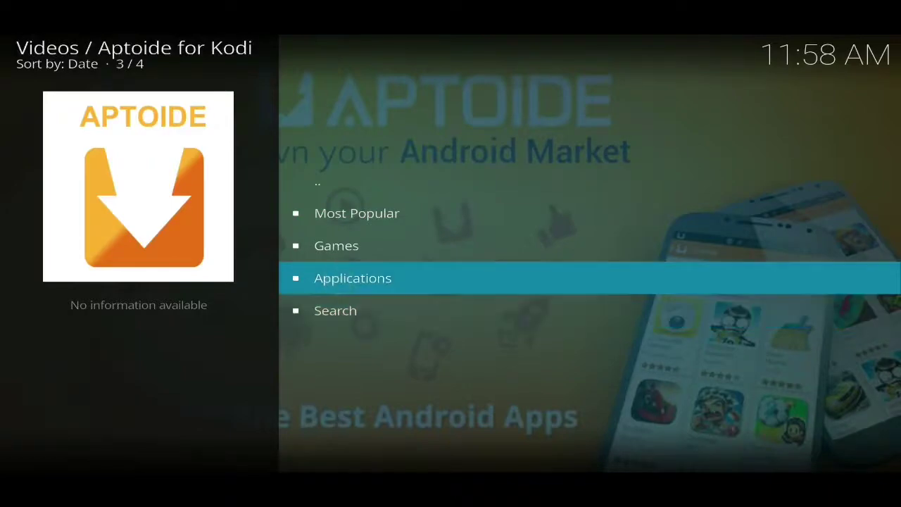
key("Return")
Find the entertainment category among the application categories and open it
scroll(328, 213, "up", 17)
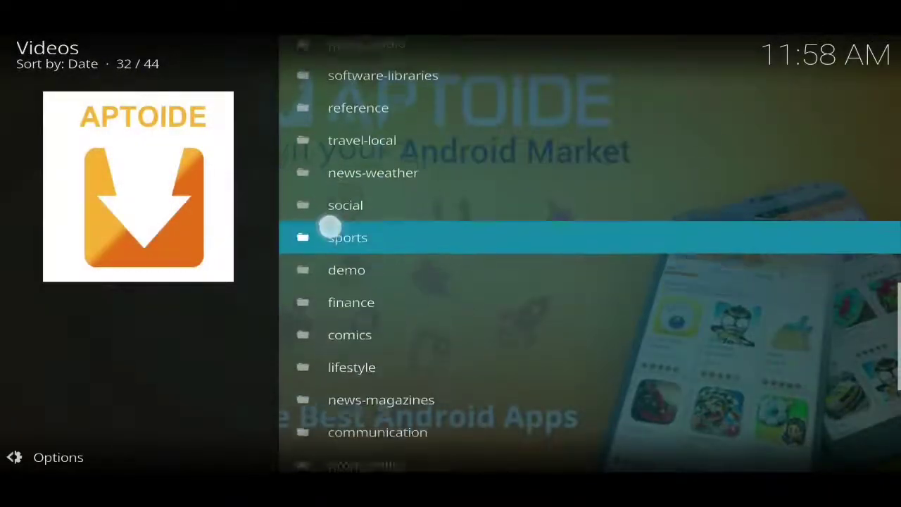
scroll(356, 353, "up", 11)
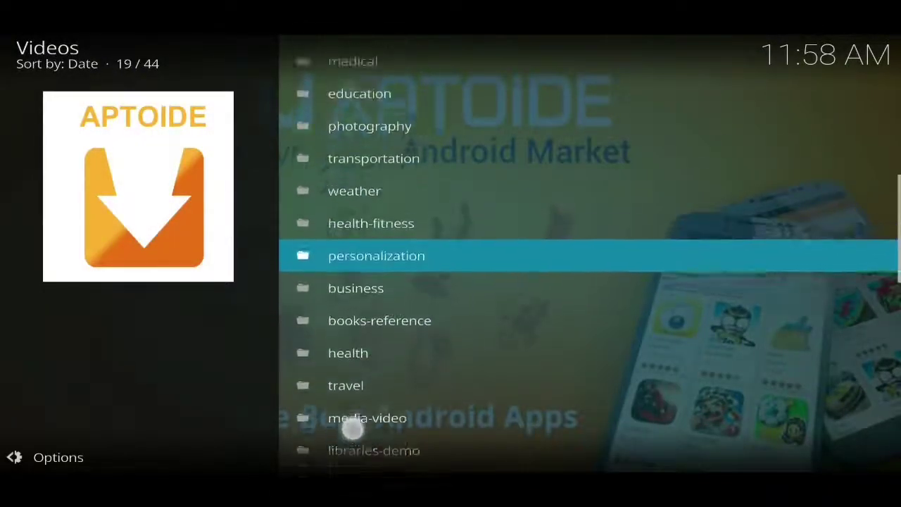
scroll(350, 399, "down", 6)
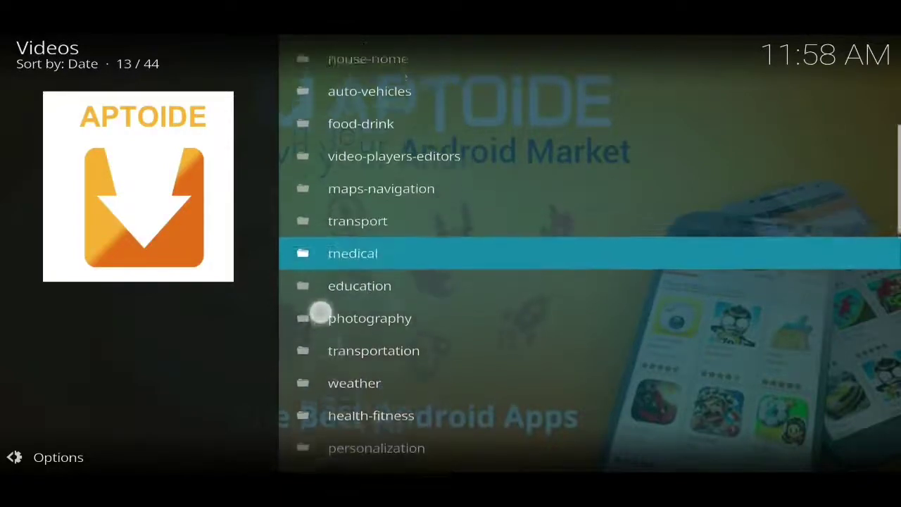
scroll(324, 140, "down", 10)
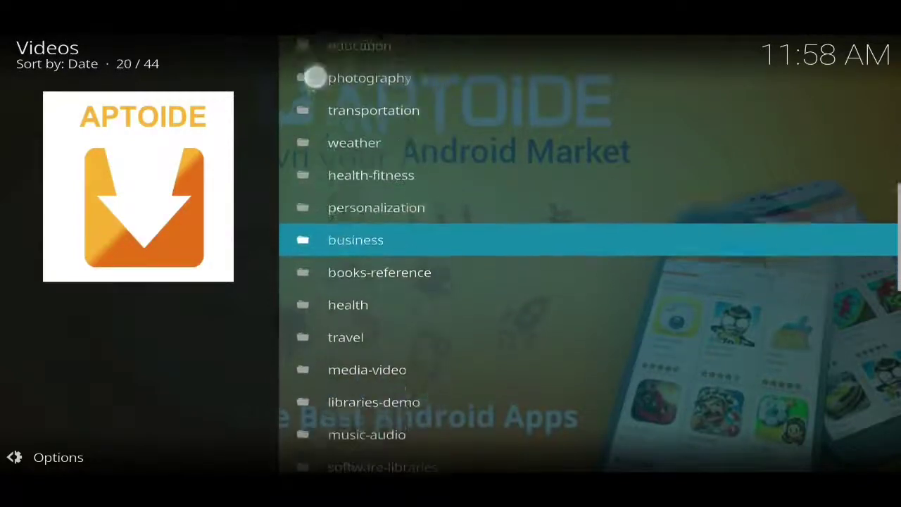
scroll(295, 73, "down", 10)
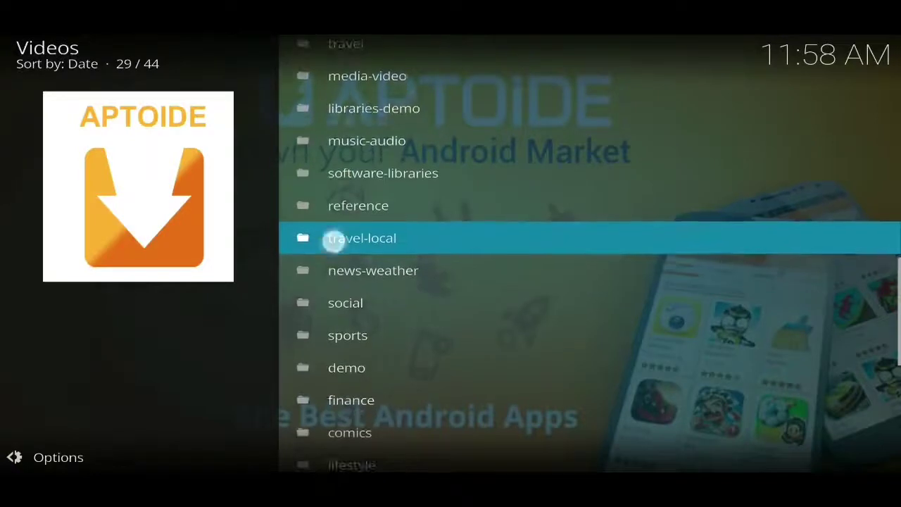
scroll(332, 206, "down", 3)
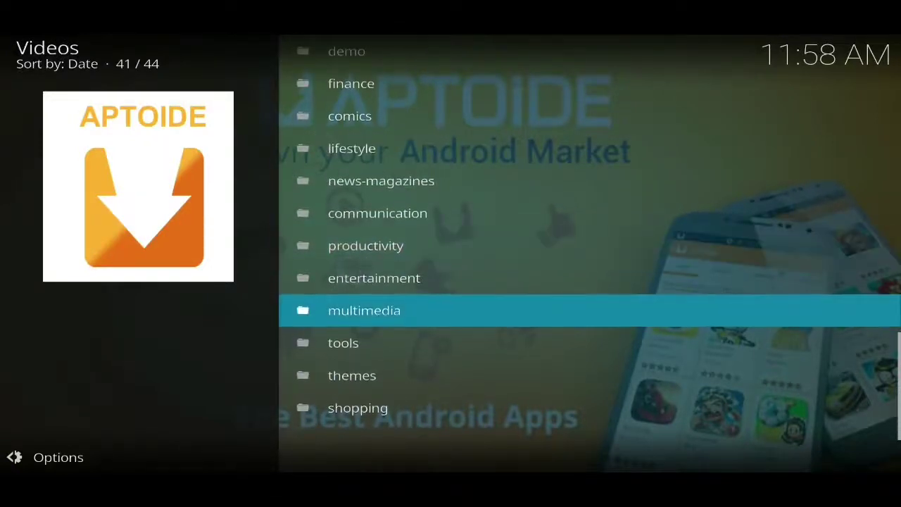
left_click(374, 278)
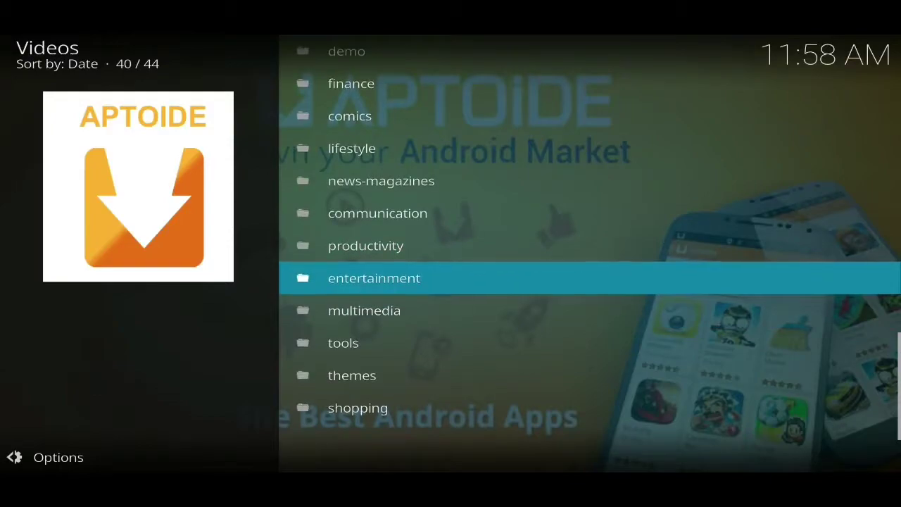
left_click(337, 280)
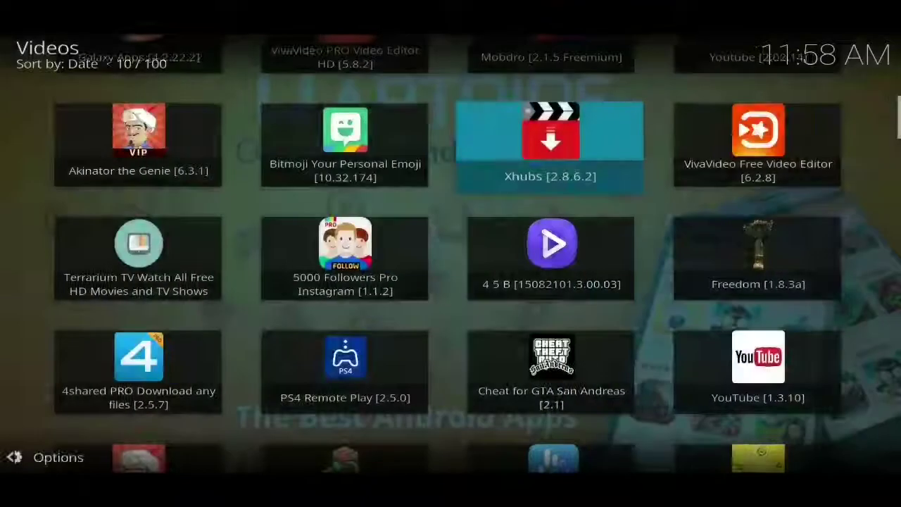
View the download and install options for FreeFlix HQ [3.0.7.1] among the entertainment apps, and dismiss them without choosing one
left_click_drag(133, 163, 135, 440)
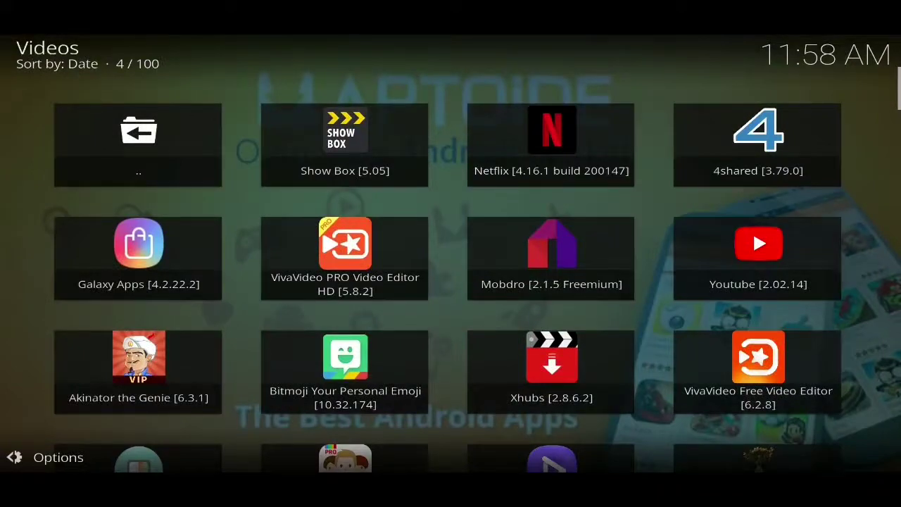
key("Down")
key("Down")
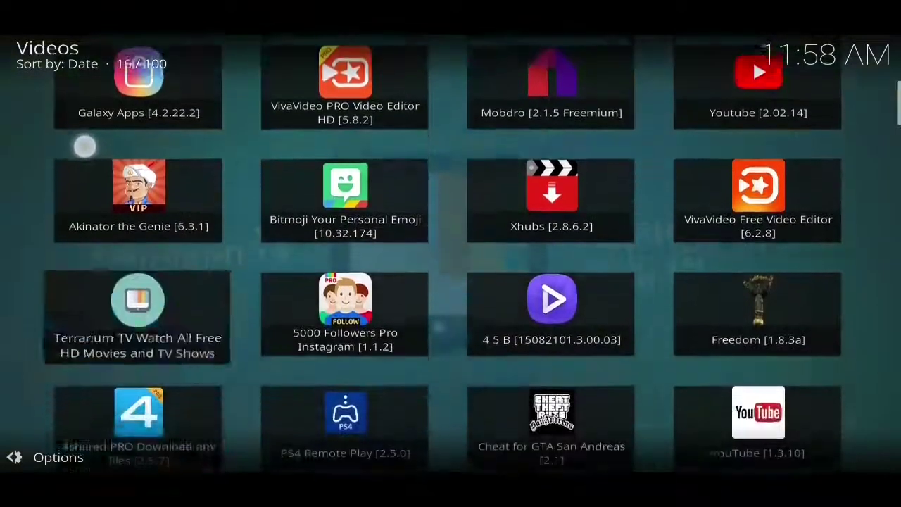
key("Down")
key("Down")
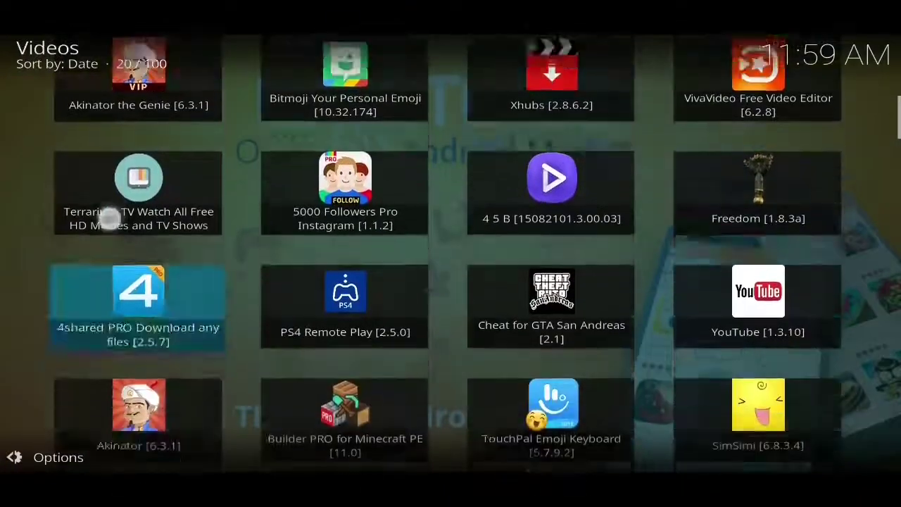
left_click_drag(109, 218, 75, 92)
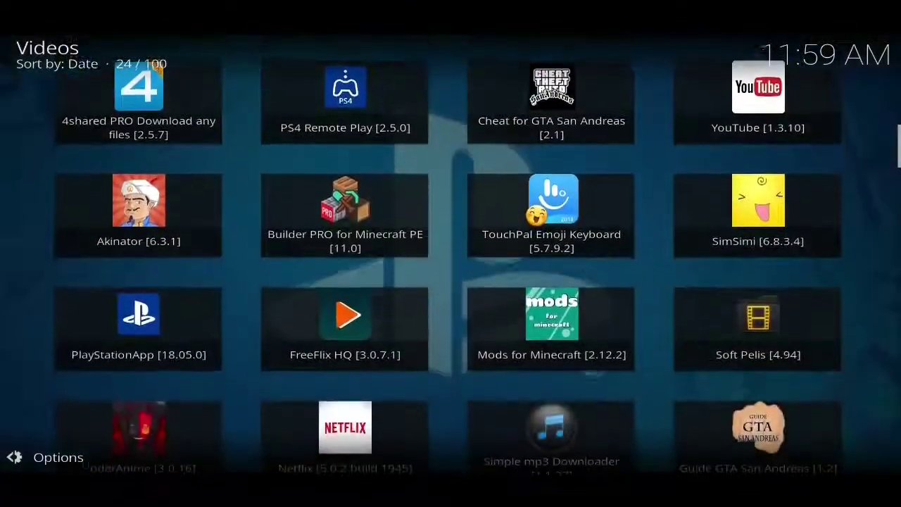
key("Down")
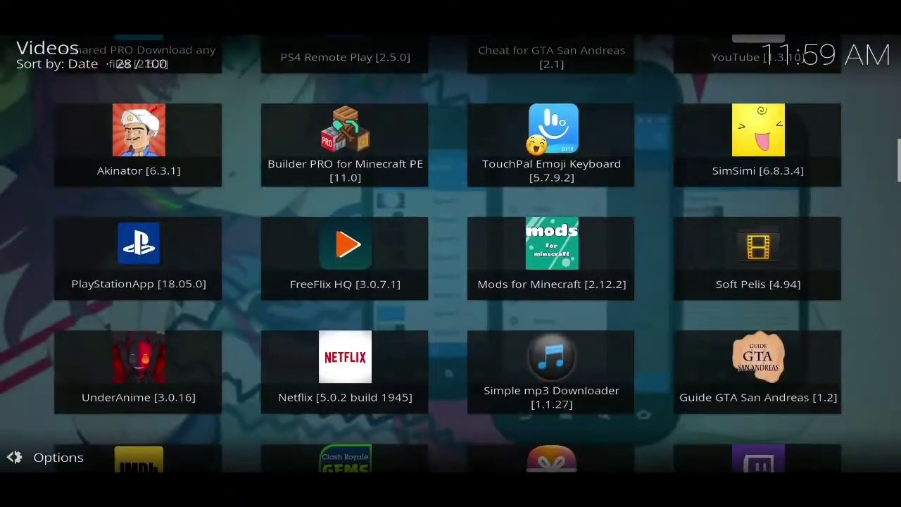
left_click(345, 258)
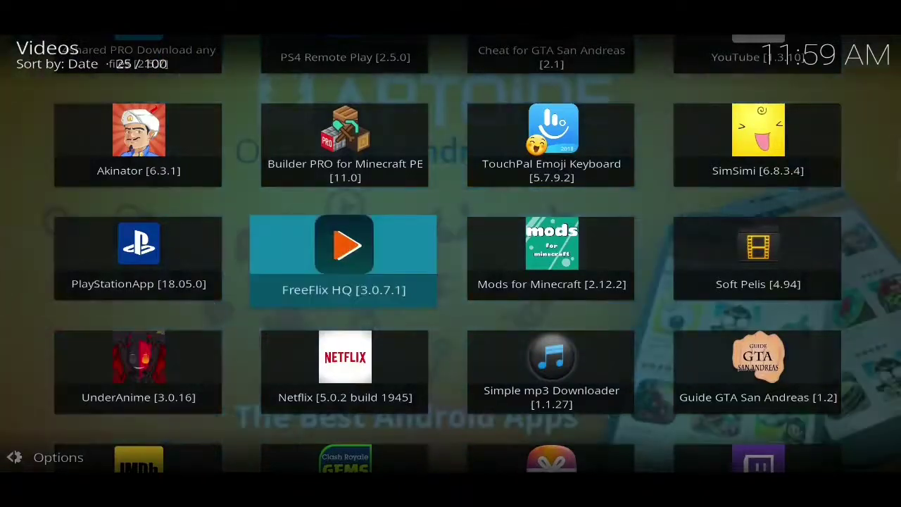
left_click(345, 259)
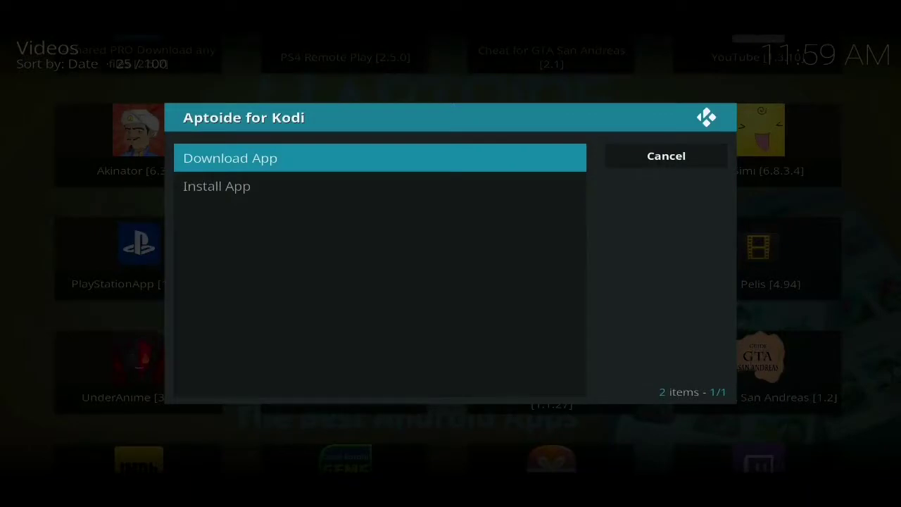
left_click(665, 155)
Look further through the apps offered in the entertainment category
left_click_drag(190, 313, 161, 108)
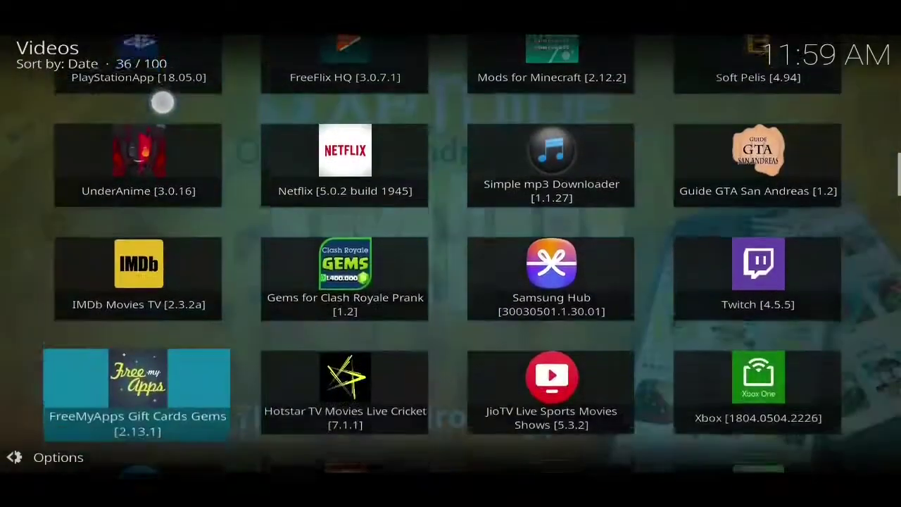
scroll(249, 326, "down", 2)
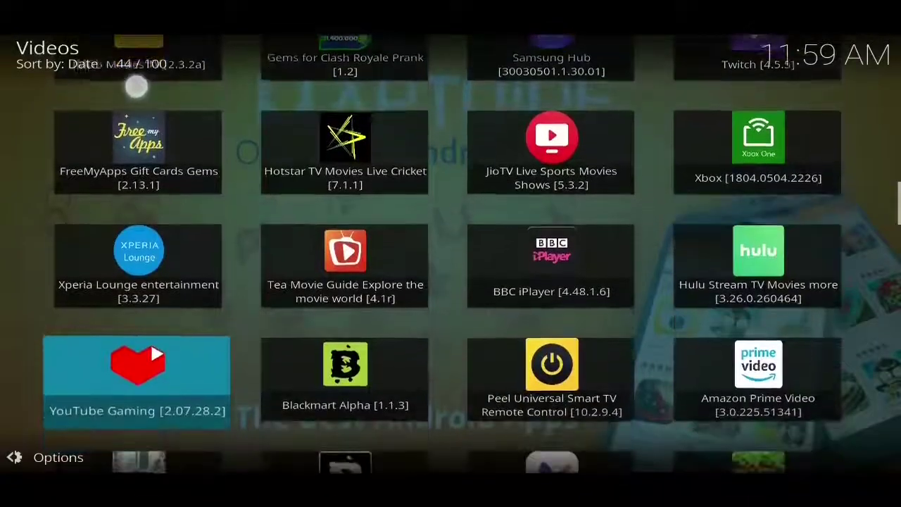
scroll(114, 167, "down", 3)
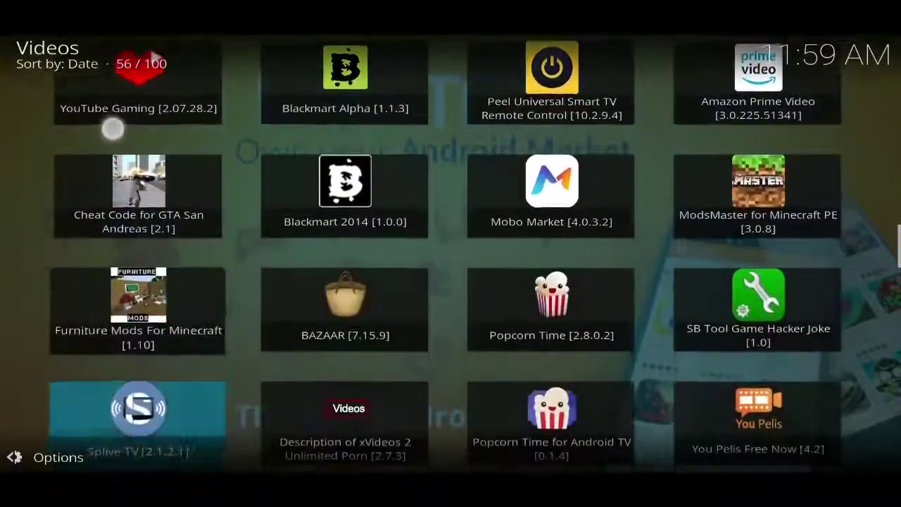
scroll(113, 129, "down", 2)
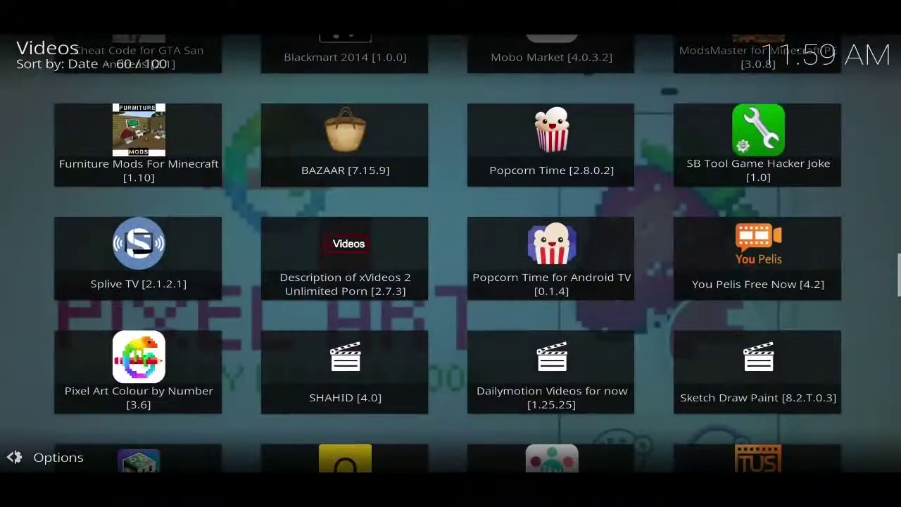
Go back out of the entertainment apps and the category list to the add-on's main menu
left_click_drag(1, 356, 66, 337)
left_click(24, 377)
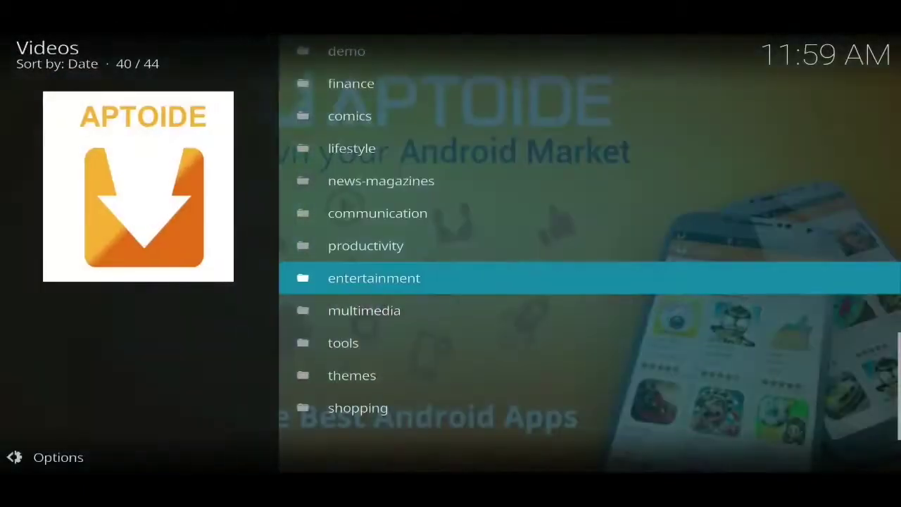
mouse_move(322, 245)
left_mouse_down()
mouse_move(370, 406)
mouse_move(309, 245)
left_mouse_up()
left_click_drag(8, 373, 42, 371)
left_click(24, 378)
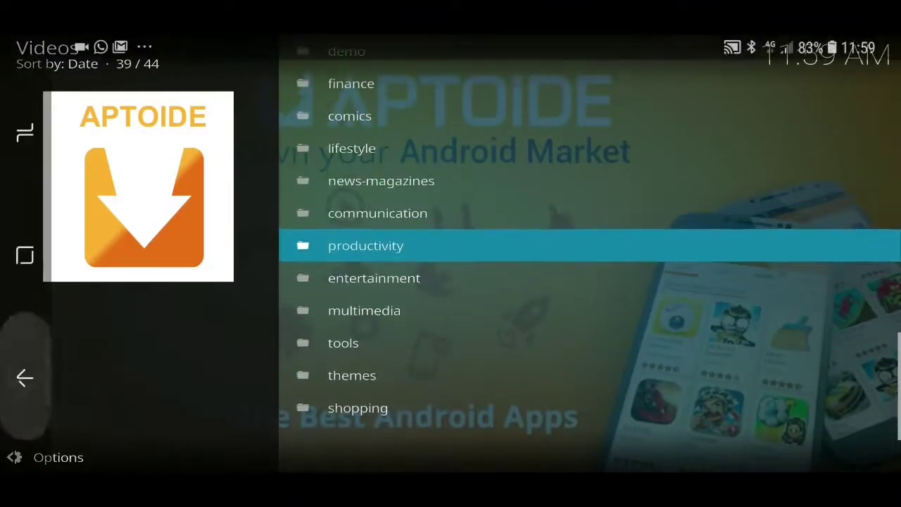
left_click_drag(336, 304, 378, 303)
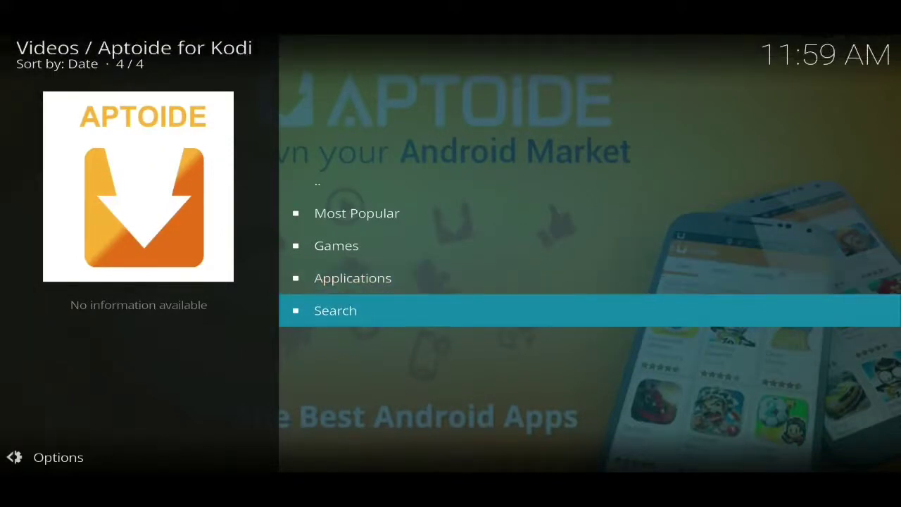
Search the add-on for the app "terrarium tv"
left_click(327, 313)
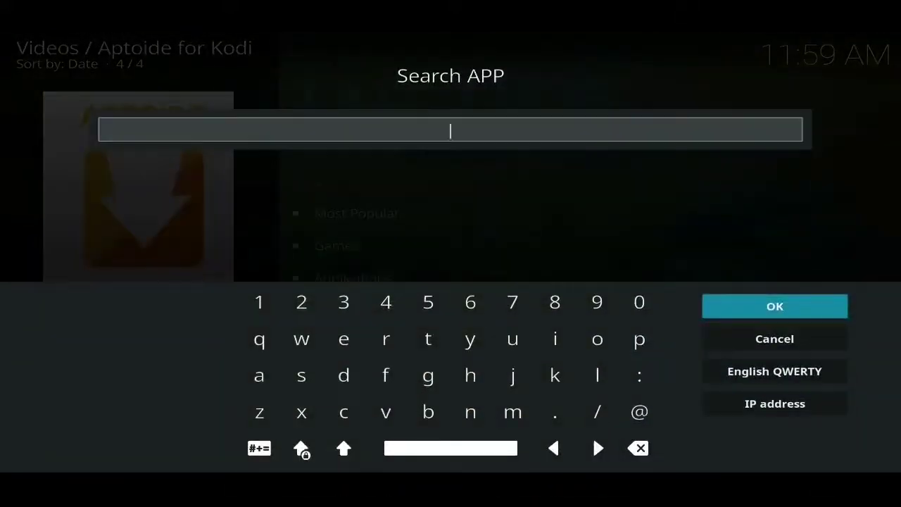
left_click(428, 338)
left_click(343, 339)
left_click(343, 338)
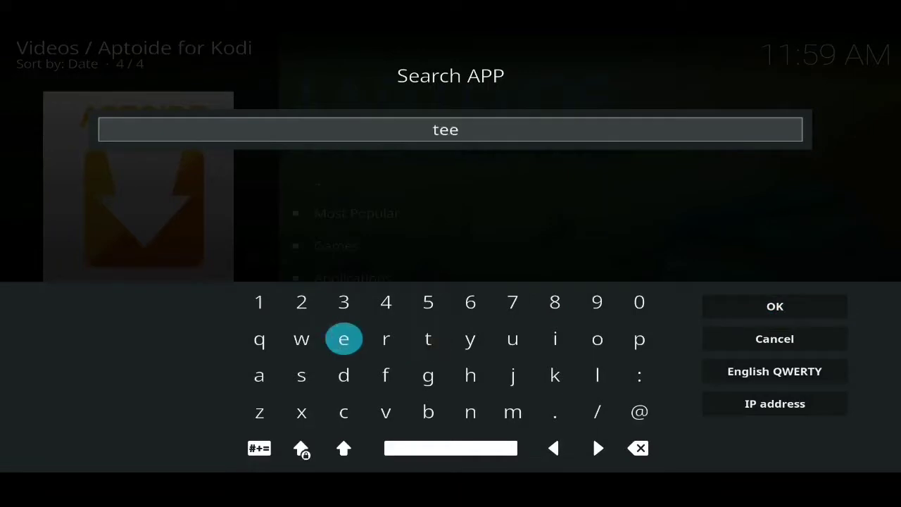
left_click(638, 448)
left_click(386, 339)
left_click(386, 339)
left_click(259, 375)
left_click(385, 338)
left_click(555, 339)
left_click(513, 339)
left_click(512, 411)
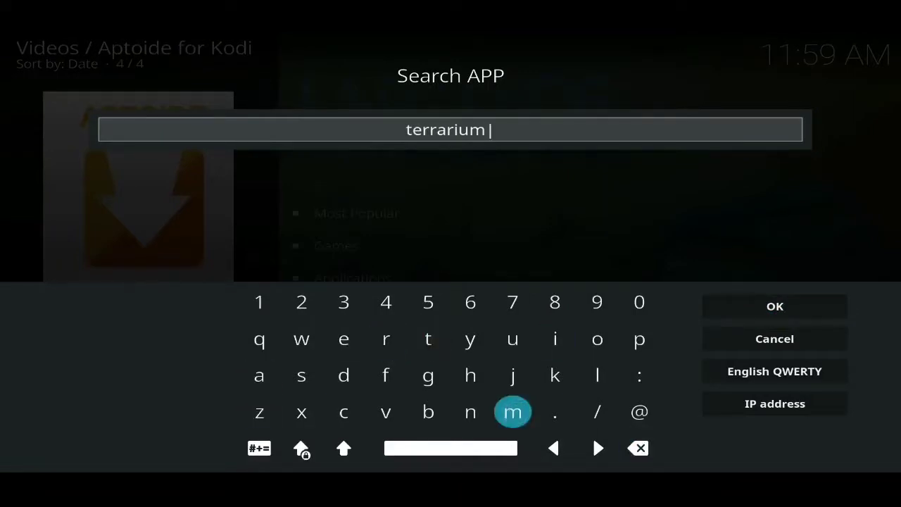
left_click(451, 449)
left_click(428, 338)
left_click(385, 412)
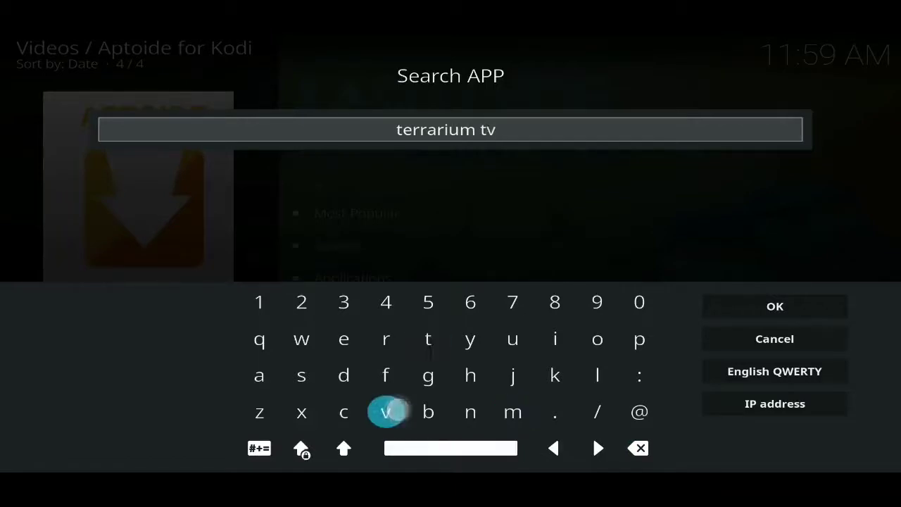
left_click(774, 306)
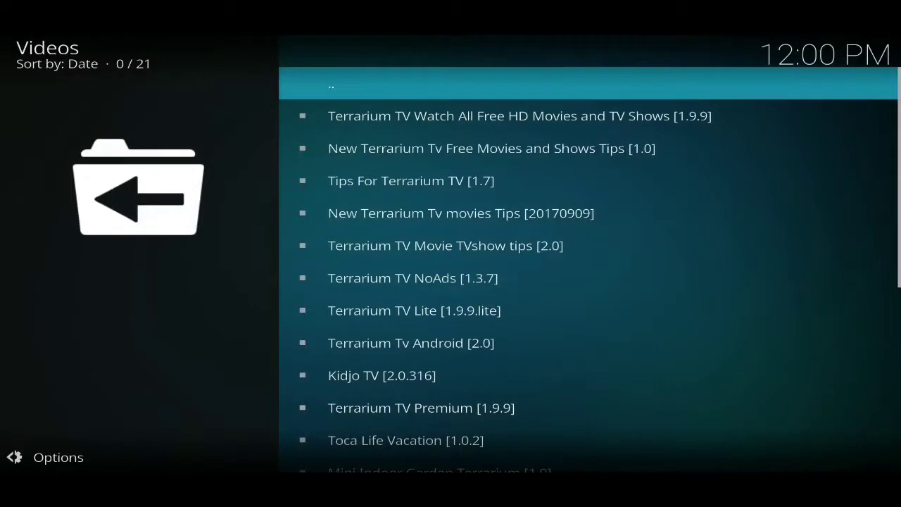
View the download and install options for Terrarium TV Watch All Free HD Movies and TV Shows [1.9.9], and dismiss them
left_click(411, 119)
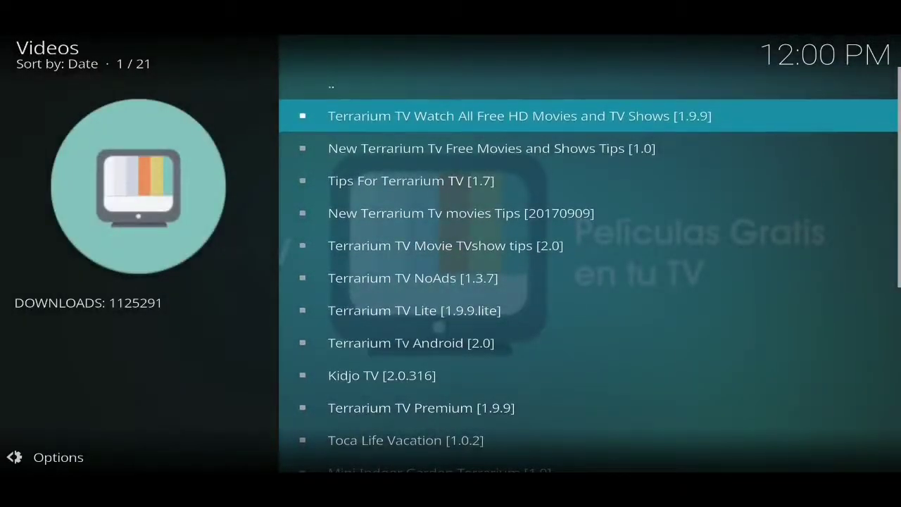
left_click(376, 117)
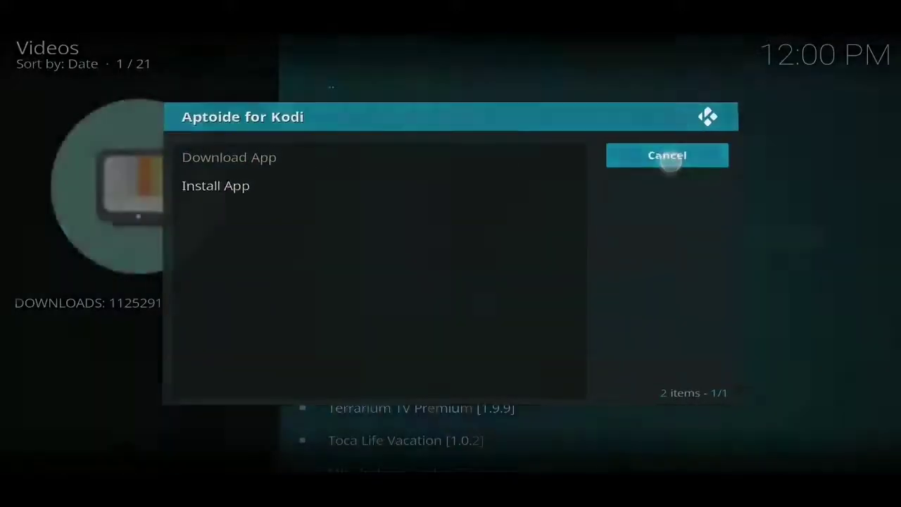
left_click(668, 155)
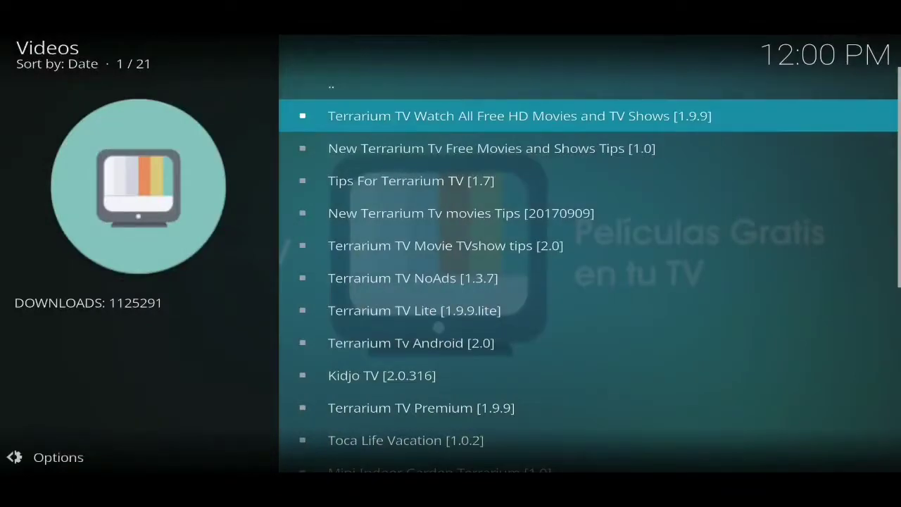
Look through the other apps in the "terrarium tv" search results
left_click_drag(350, 465, 346, 380)
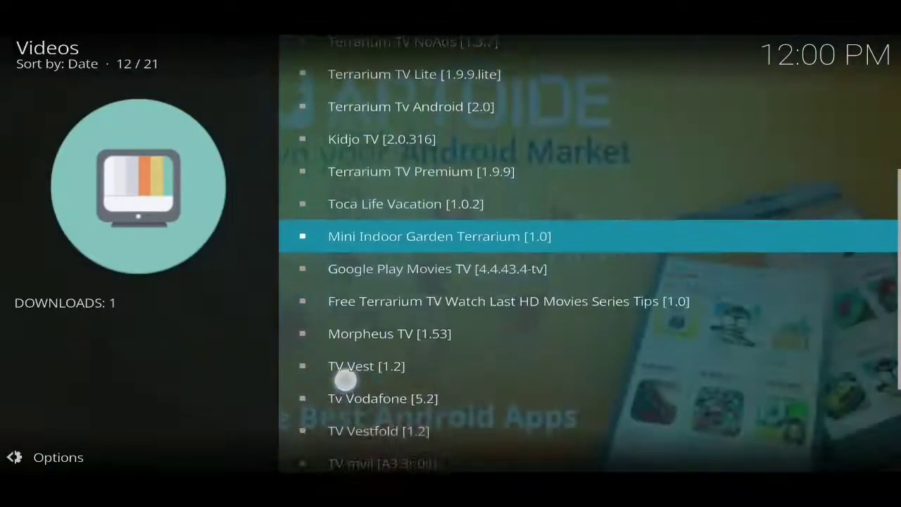
left_click_drag(338, 146, 338, 187)
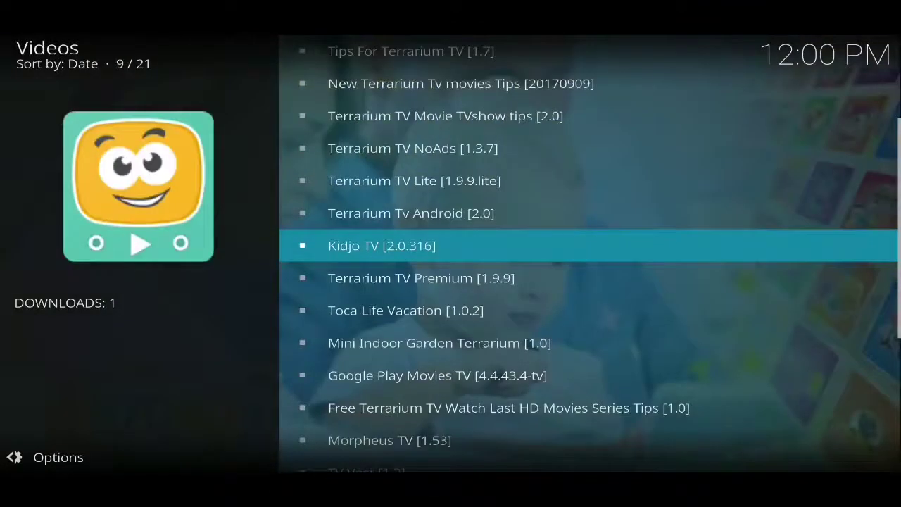
left_click_drag(350, 250, 354, 379)
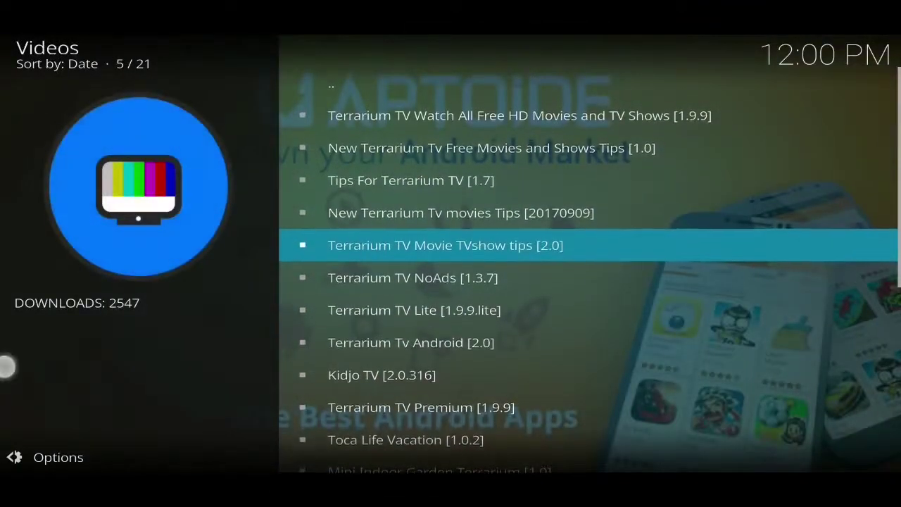
Go back out of the search results and the Aptoide add-on to the Kodi home screen
left_click(25, 378)
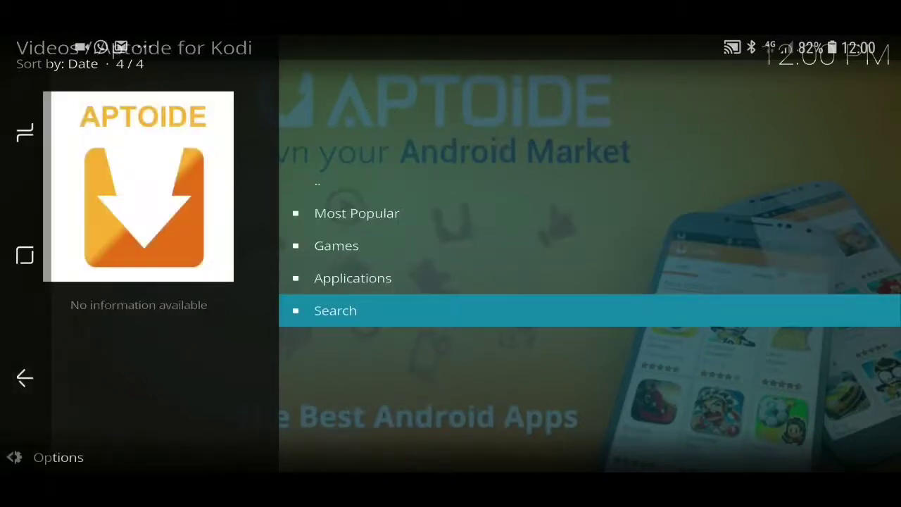
left_click(25, 378)
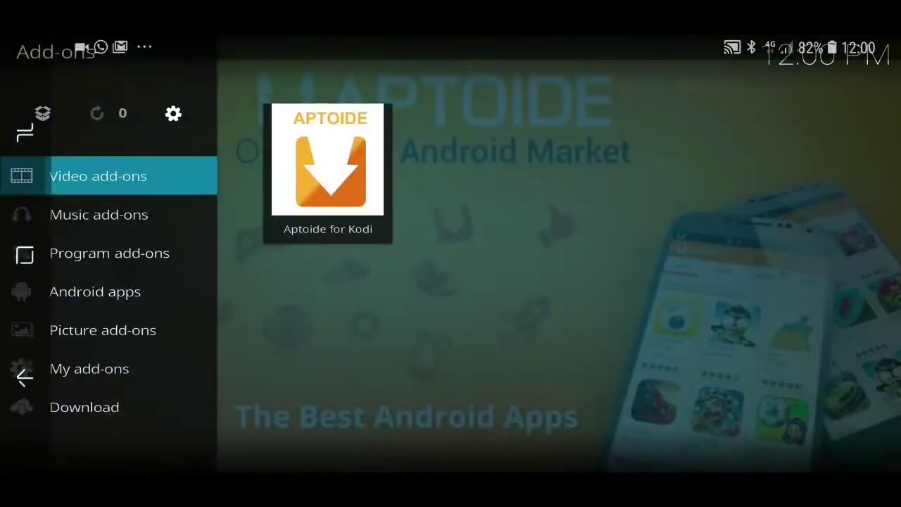
left_click(25, 378)
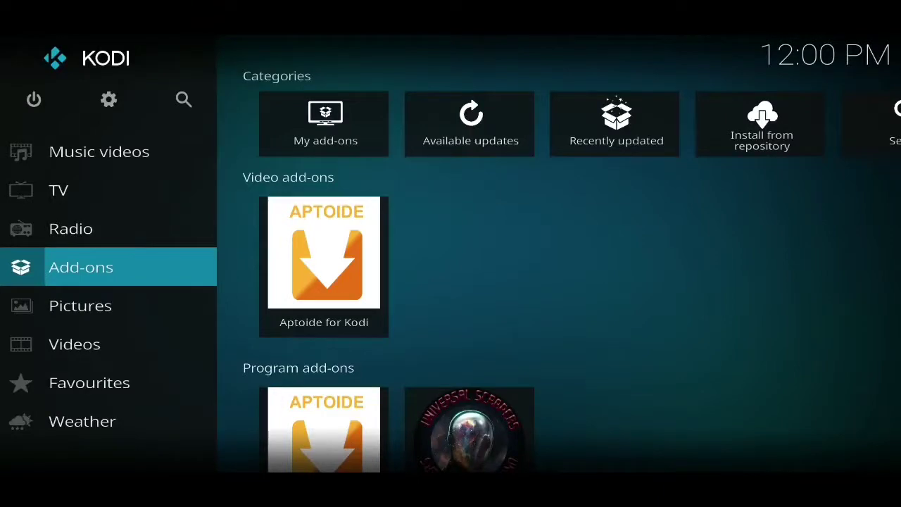
Open the file manager from the system settings and bring up the form for adding a file source
mouse_move(110, 94)
left_mouse_down()
mouse_move(77, 100)
mouse_move(133, 117)
mouse_move(88, 87)
mouse_move(109, 97)
left_mouse_up()
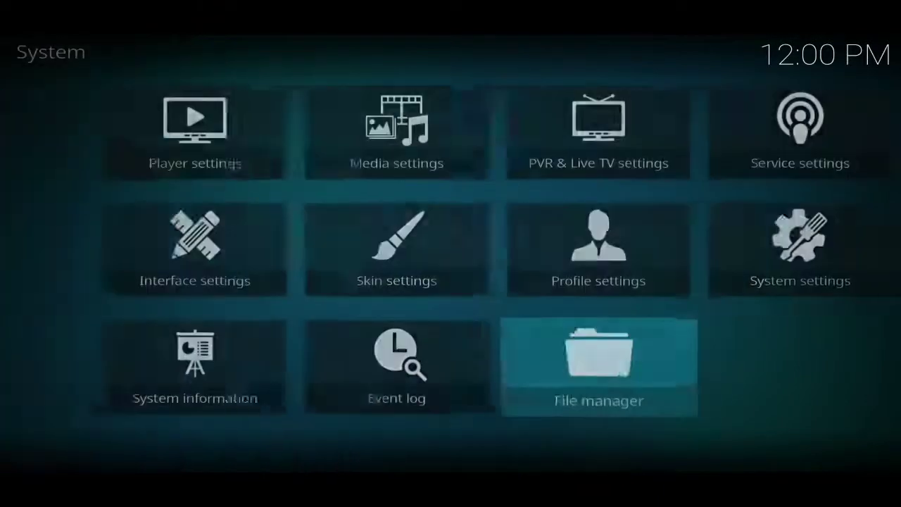
left_click_drag(516, 399, 578, 362)
left_click(533, 368)
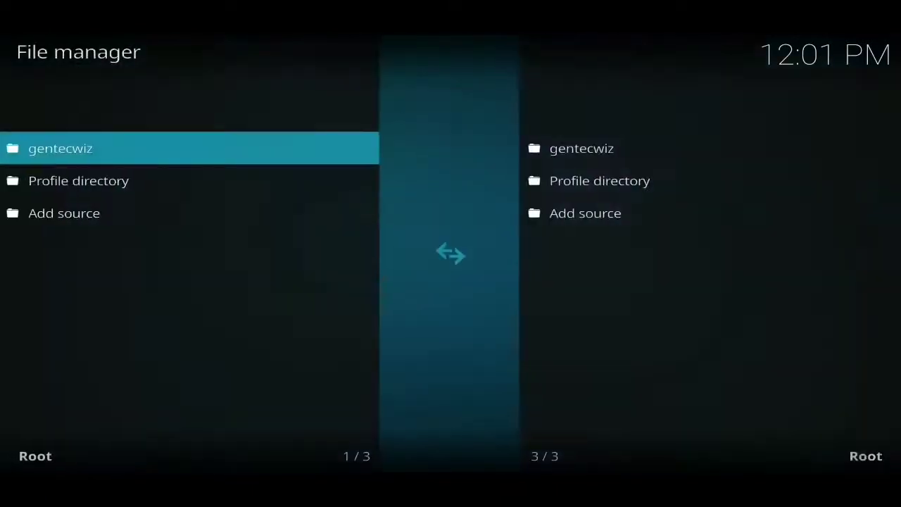
left_click(33, 221)
left_click_drag(33, 221, 76, 211)
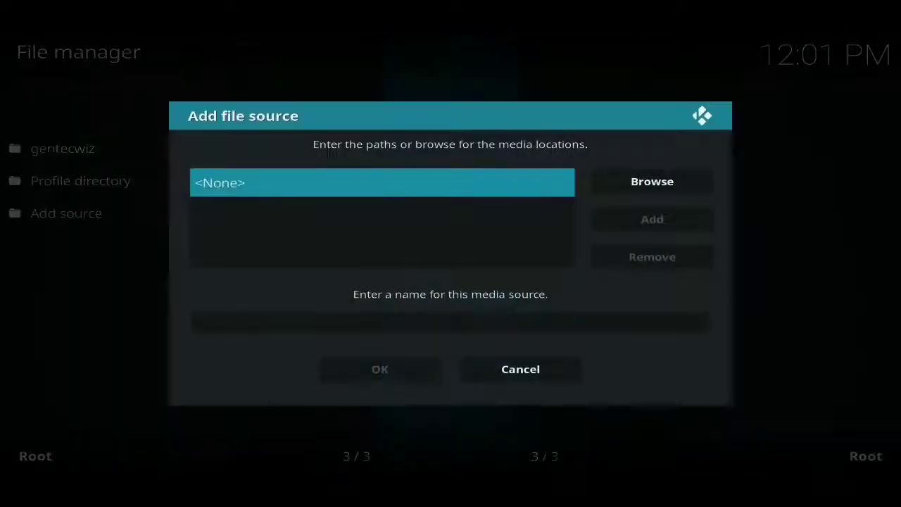
left_click_drag(257, 191, 278, 177)
left_click(227, 177)
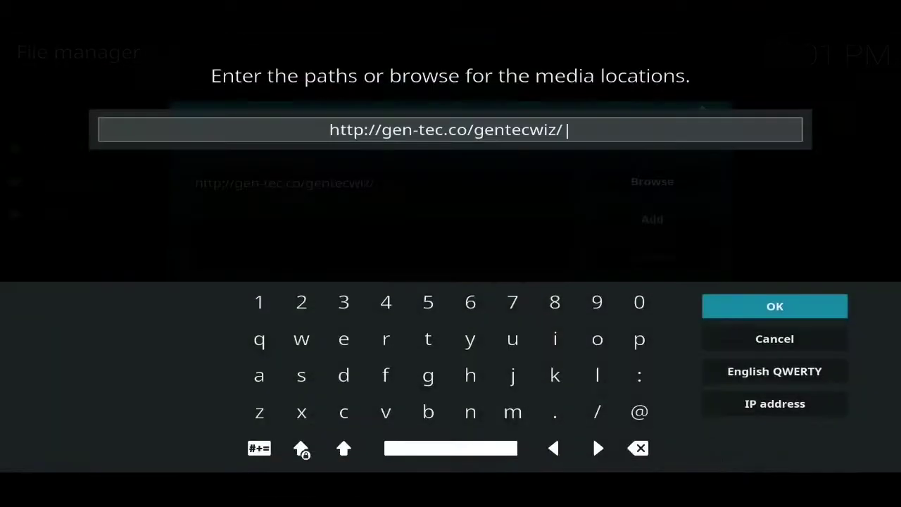
left_click(639, 448)
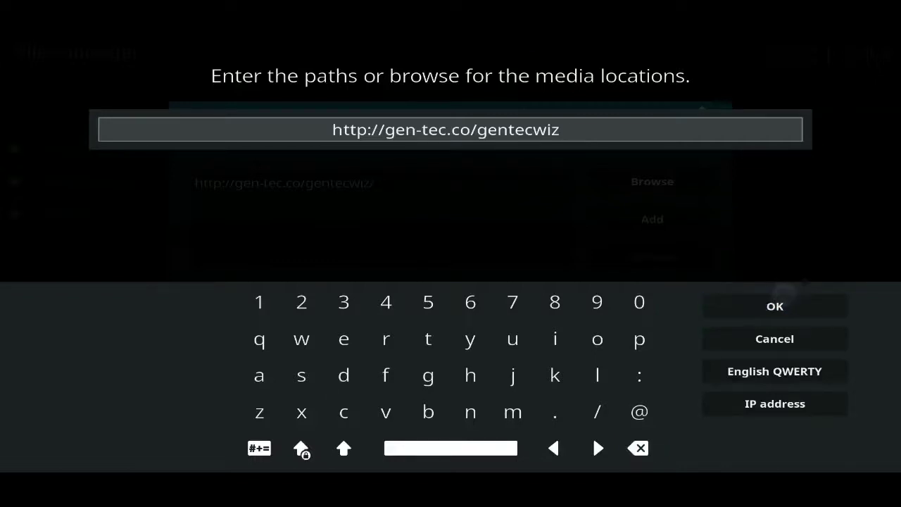
left_click(776, 306)
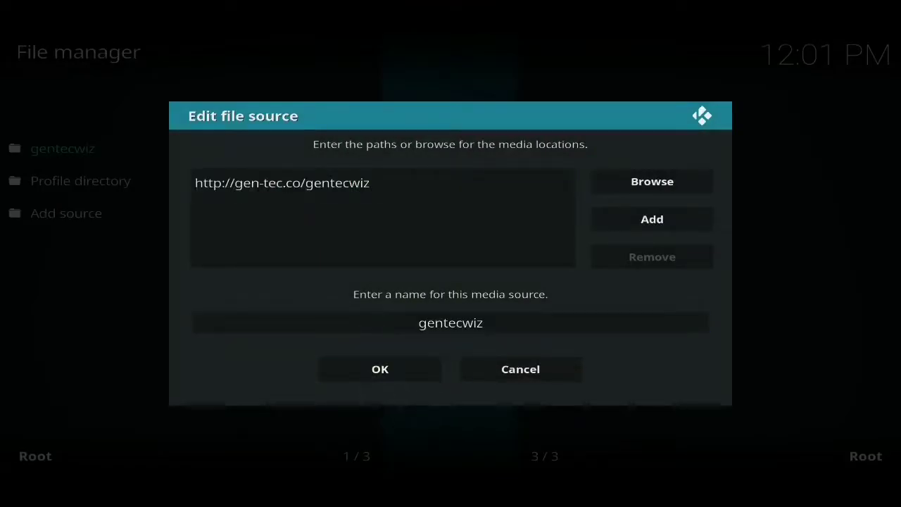
left_click(380, 368)
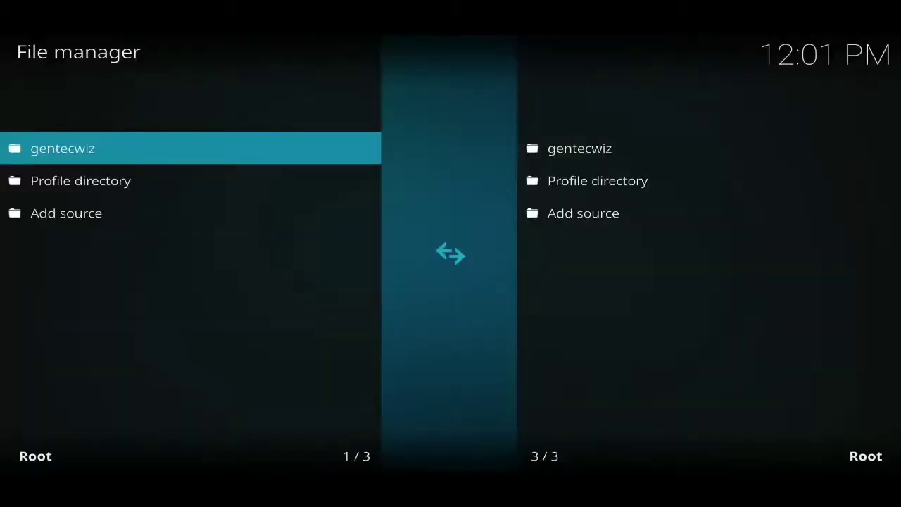
Leave the file manager and open the add-on browser from the home screen's Add-ons section
left_click_drag(864, 278, 814, 268)
left_click_drag(11, 352, 73, 334)
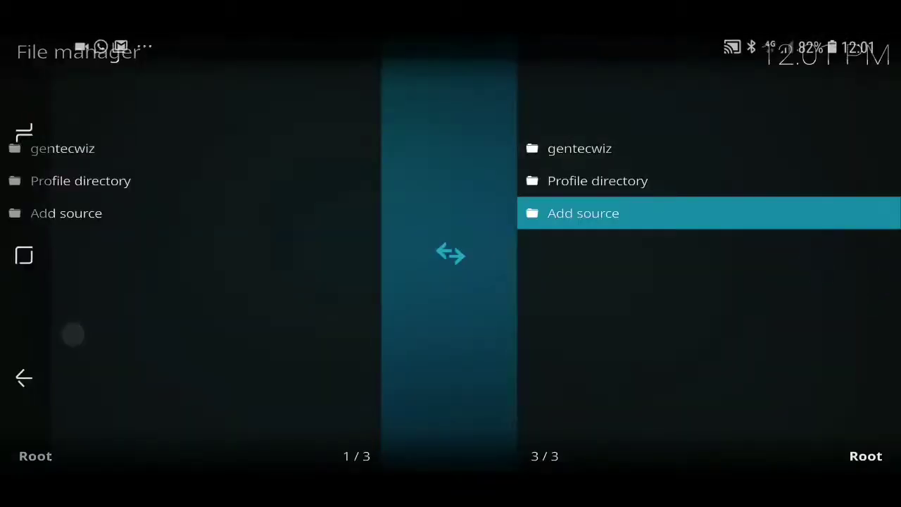
left_click(14, 387)
left_click(21, 376)
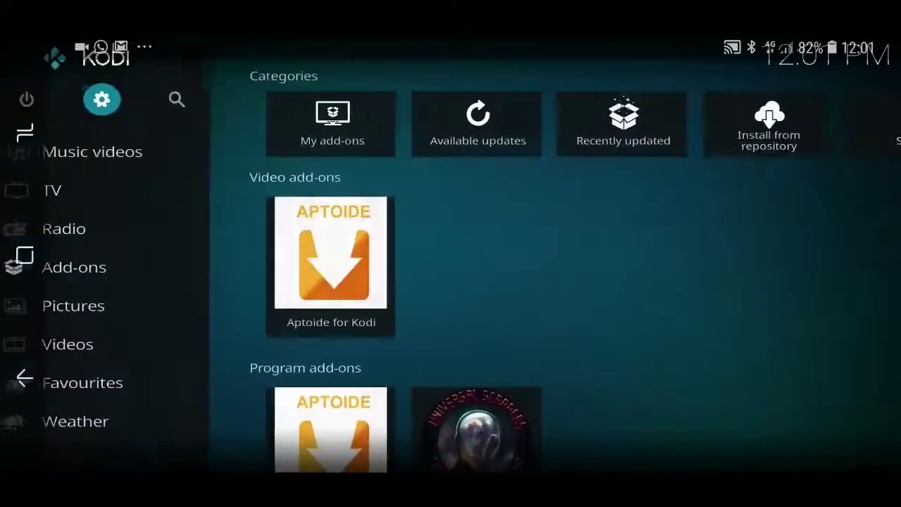
left_click(91, 270)
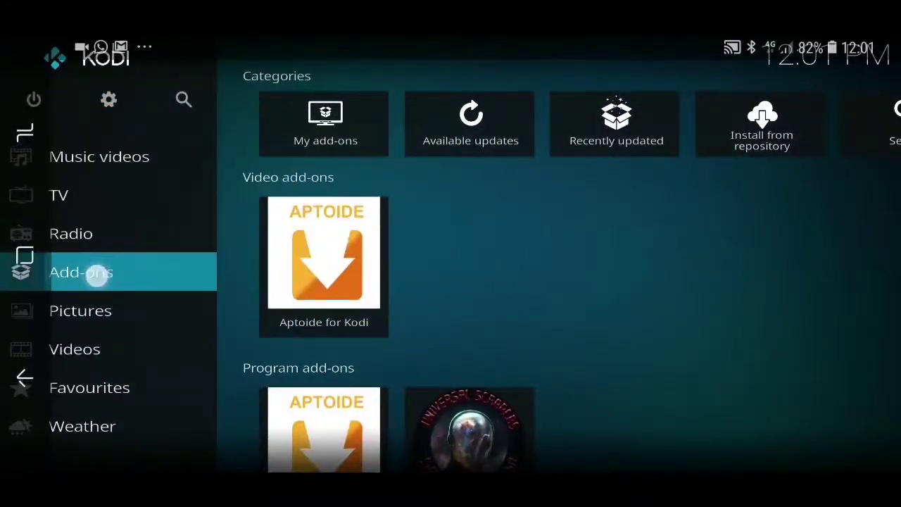
left_click(65, 278)
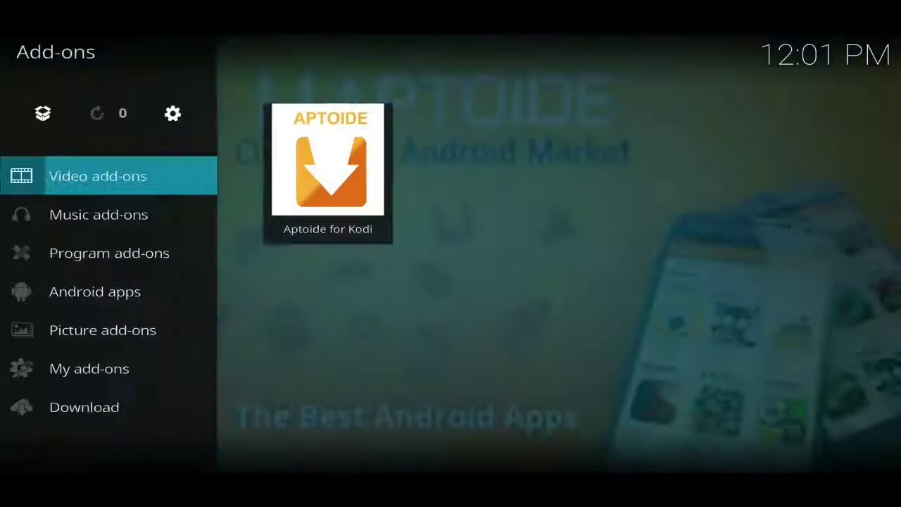
left_click(43, 113)
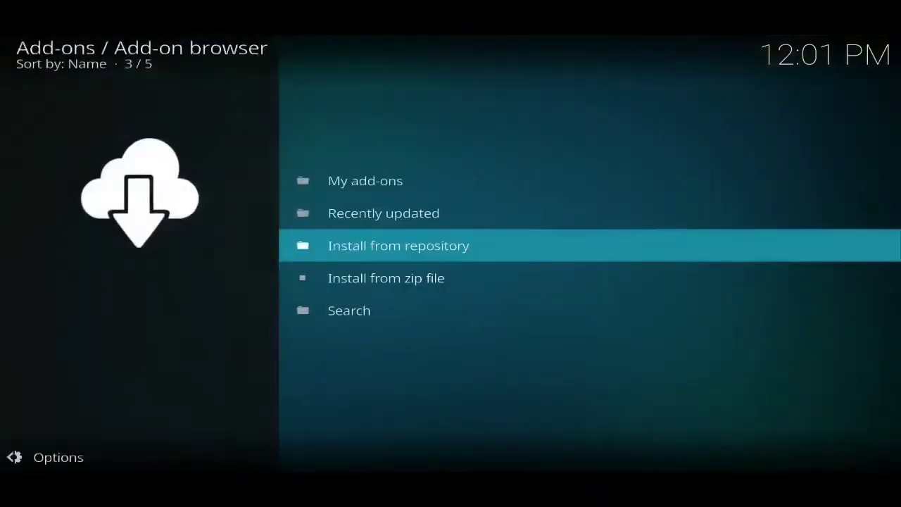
Install the GenTec Repository from a zip file in the gentecwiz source's NEW REPO FOR GENTEC WIZARD folder
left_click(399, 280)
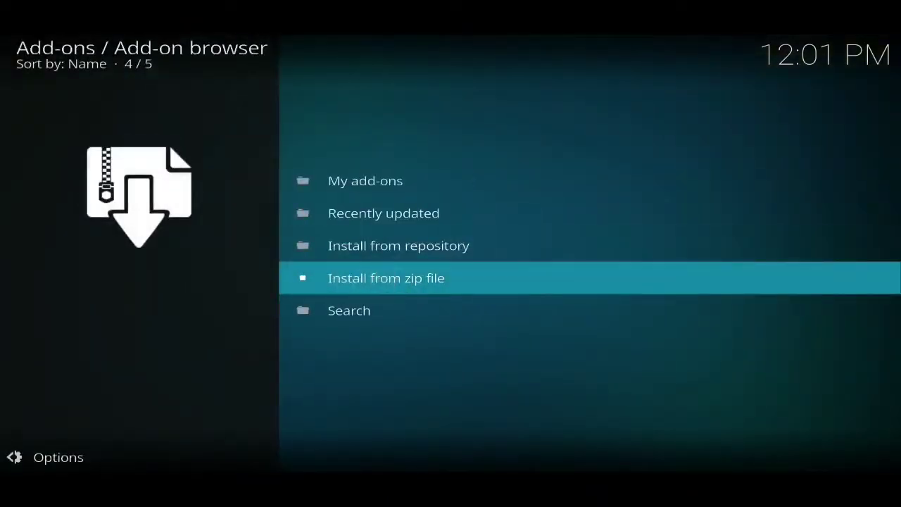
left_click(368, 279)
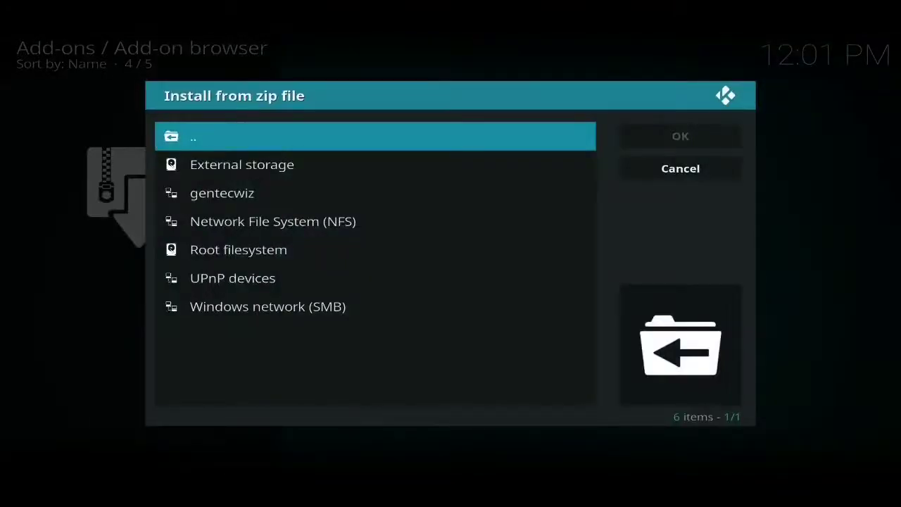
left_click(185, 191)
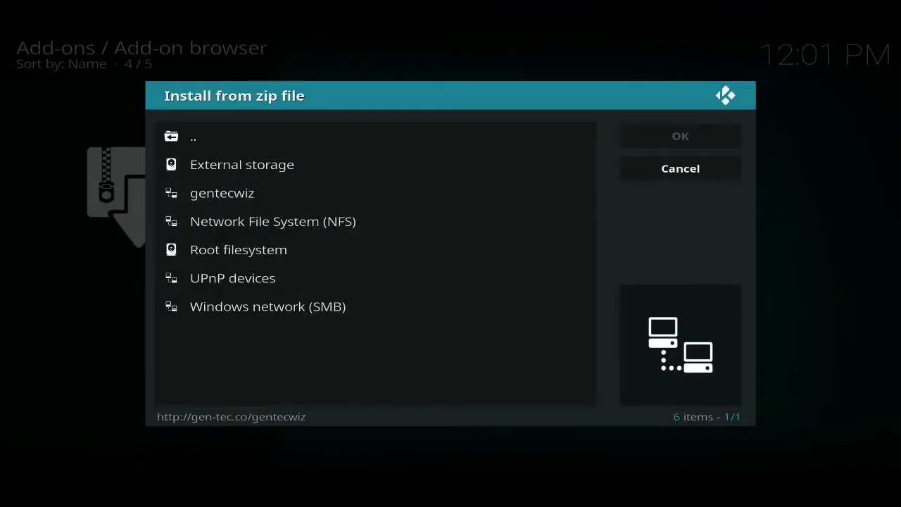
left_click(185, 192)
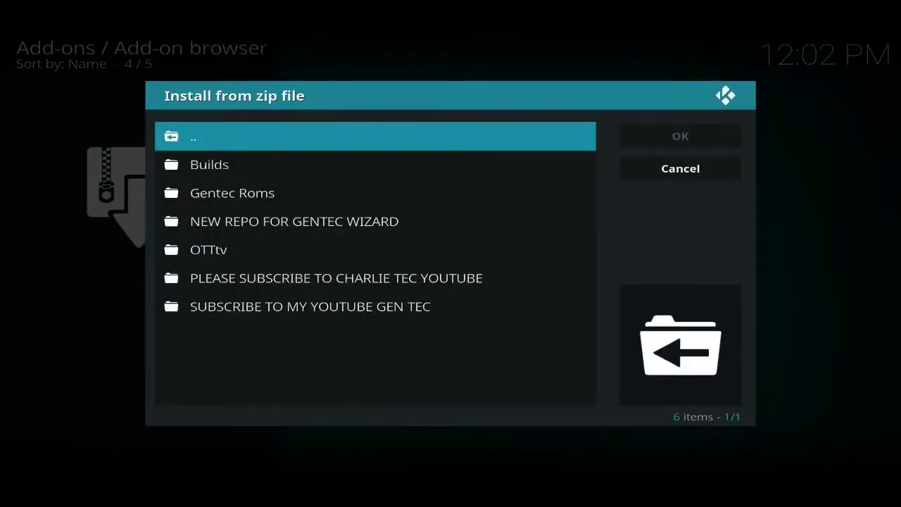
left_click(215, 221)
left_click(231, 221)
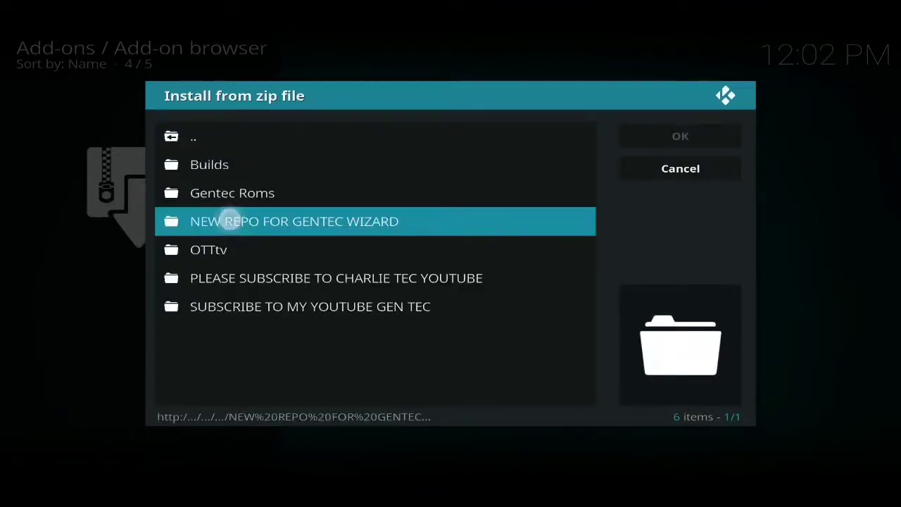
left_click(214, 201)
left_click(266, 191)
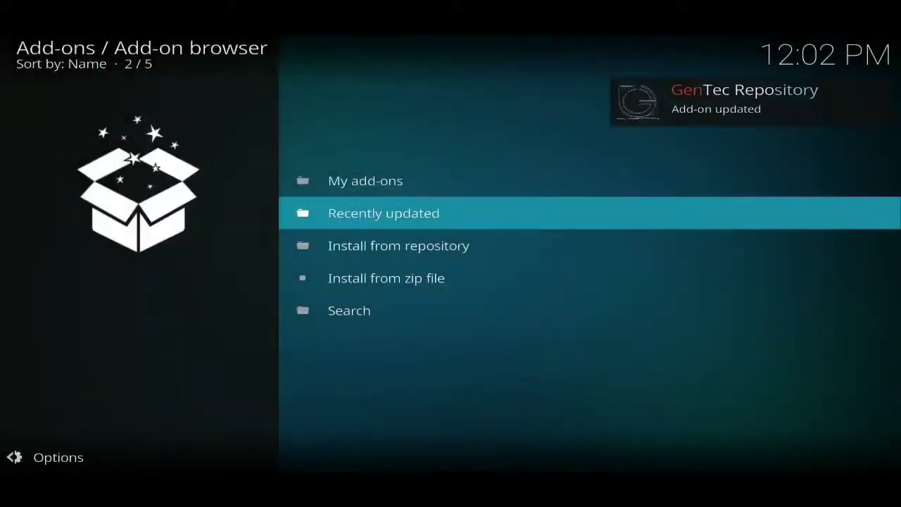
Open the Aptoide for Kodi information page among the GenTec Repository's video add-ons
left_click(356, 246)
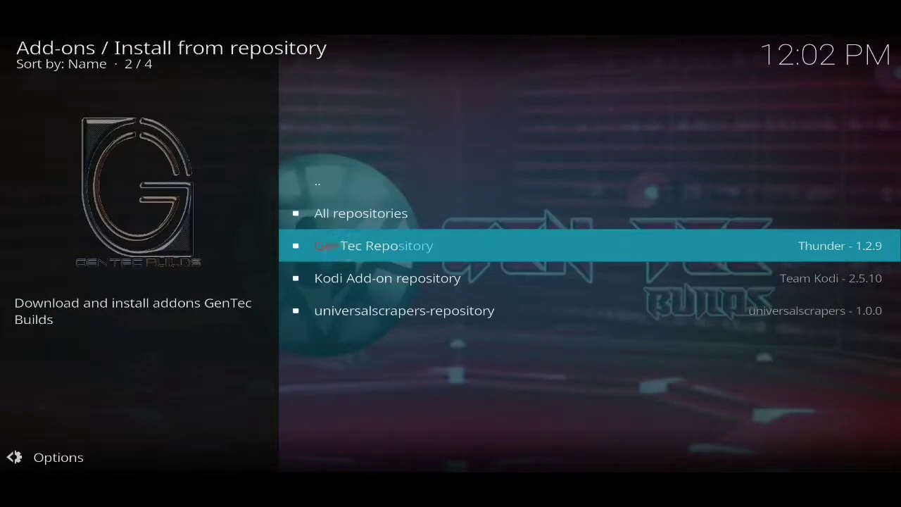
left_click(334, 246)
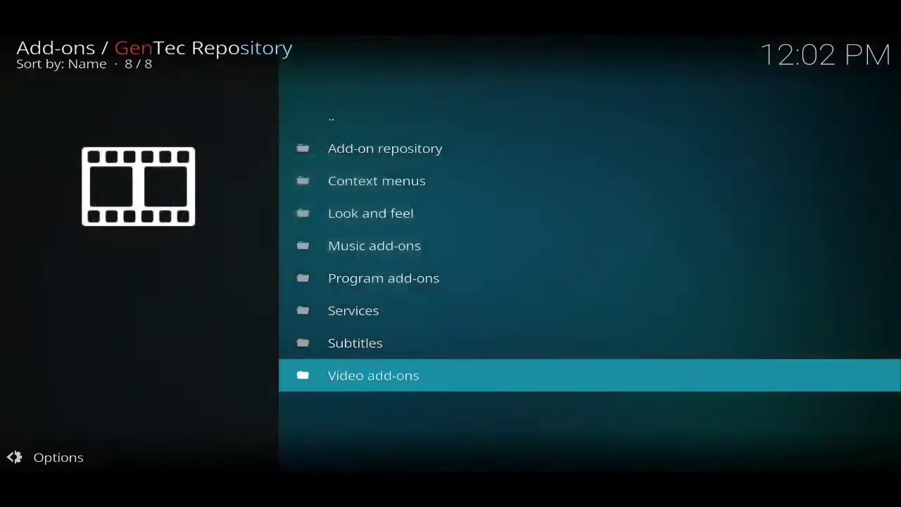
left_click(374, 384)
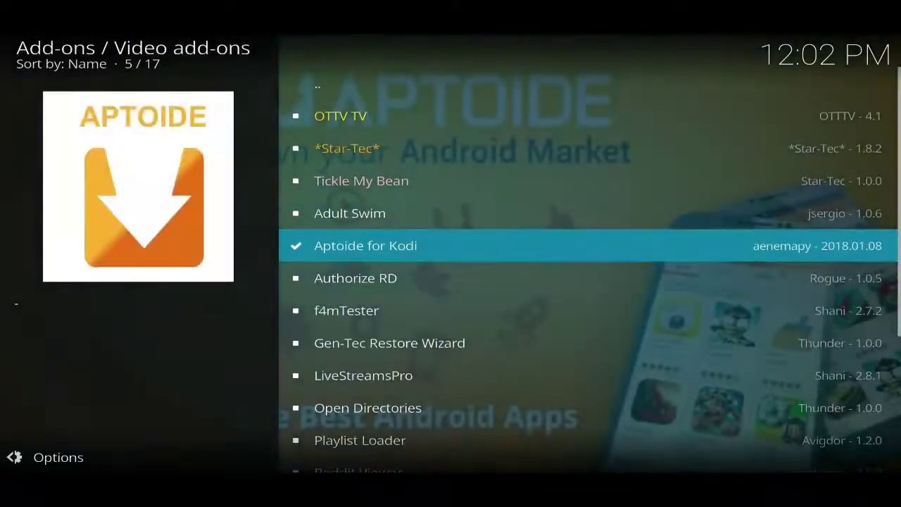
mouse_move(340, 253)
left_mouse_down()
mouse_move(362, 256)
mouse_move(353, 254)
left_mouse_up()
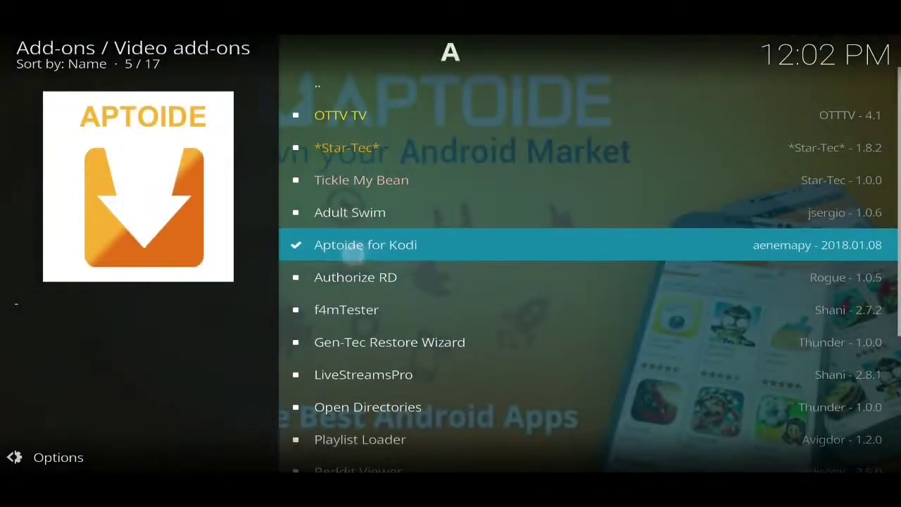
left_click(330, 247)
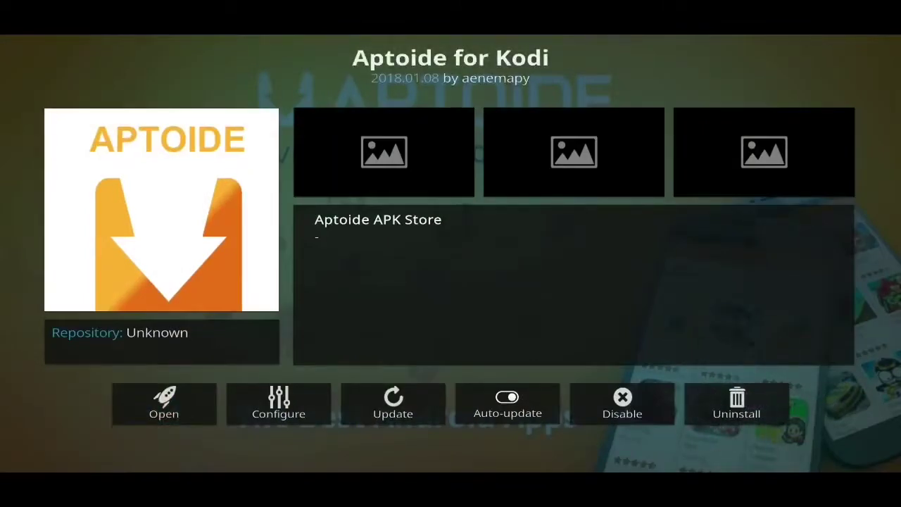
Go back to the installed video add-ons and launch Aptoide for Kodi
left_click(25, 377)
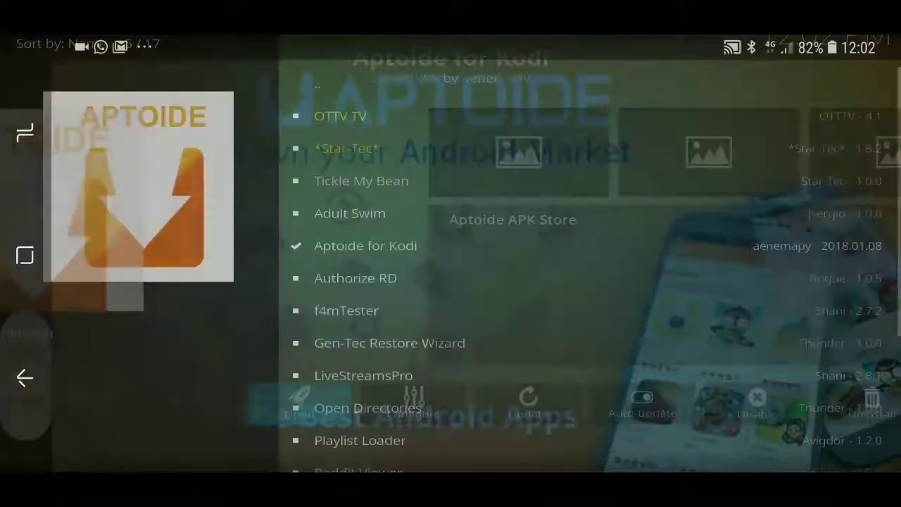
left_click(24, 377)
left_click(25, 377)
left_click(25, 377)
left_click(25, 377)
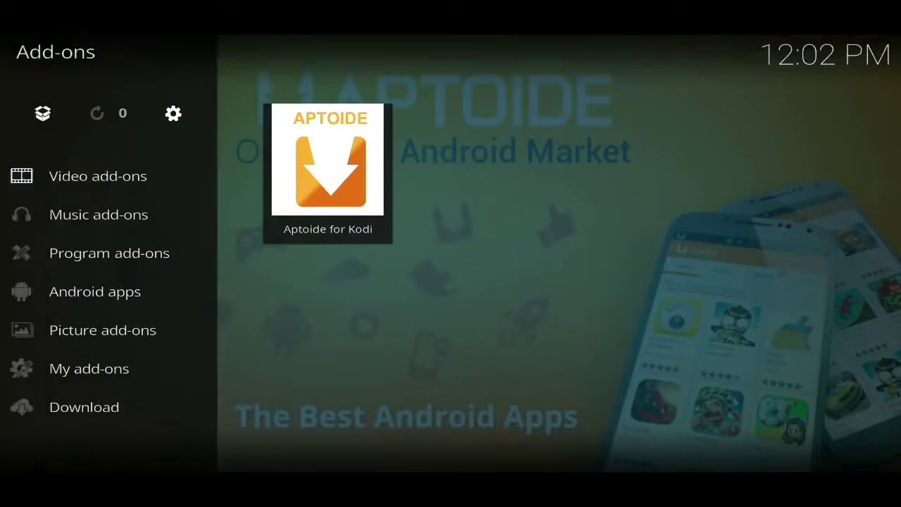
mouse_move(338, 141)
left_mouse_down()
mouse_move(329, 193)
mouse_move(352, 190)
mouse_move(336, 154)
left_mouse_up()
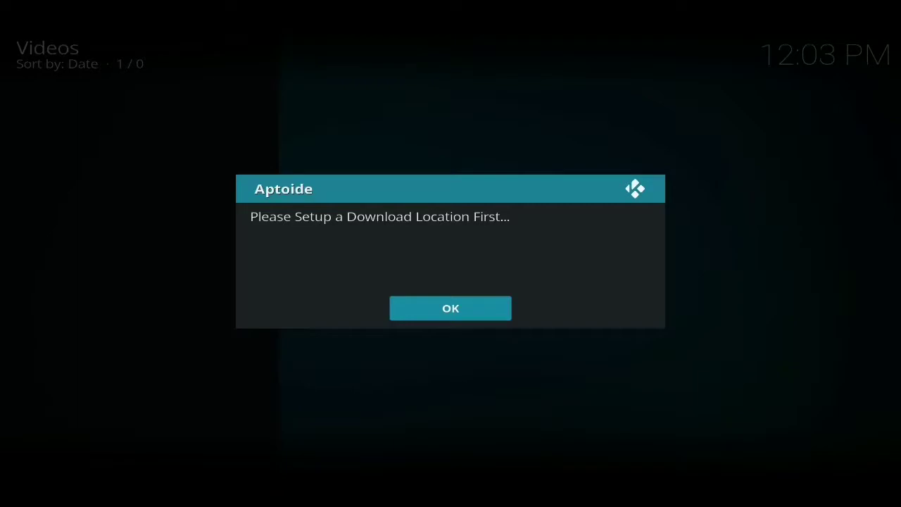
Set the Aptoide add-on's download location to the external storage folder /storage/emulated/0/Download/ and save the settings
left_click(425, 308)
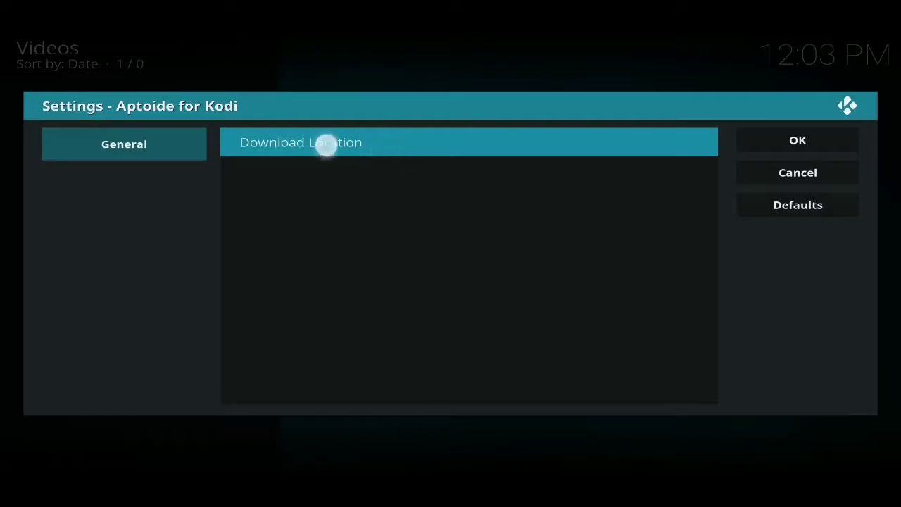
left_click(361, 149)
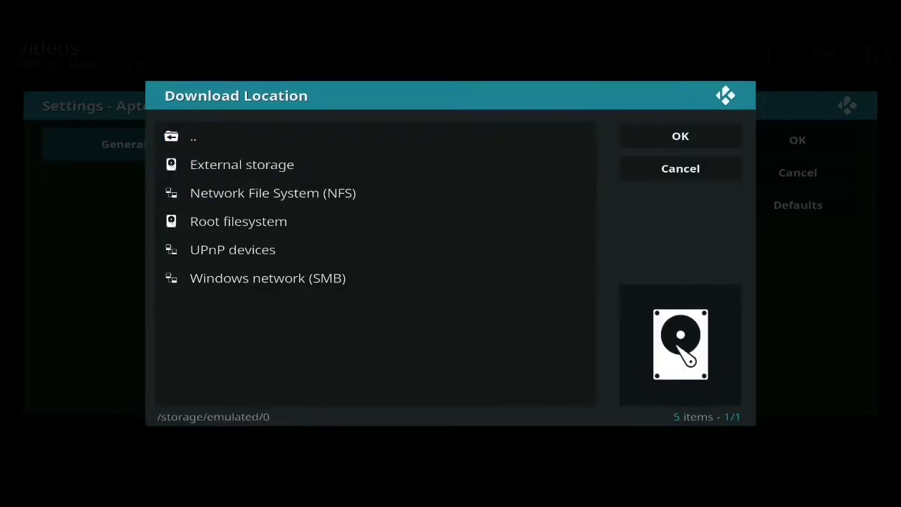
left_click(253, 166)
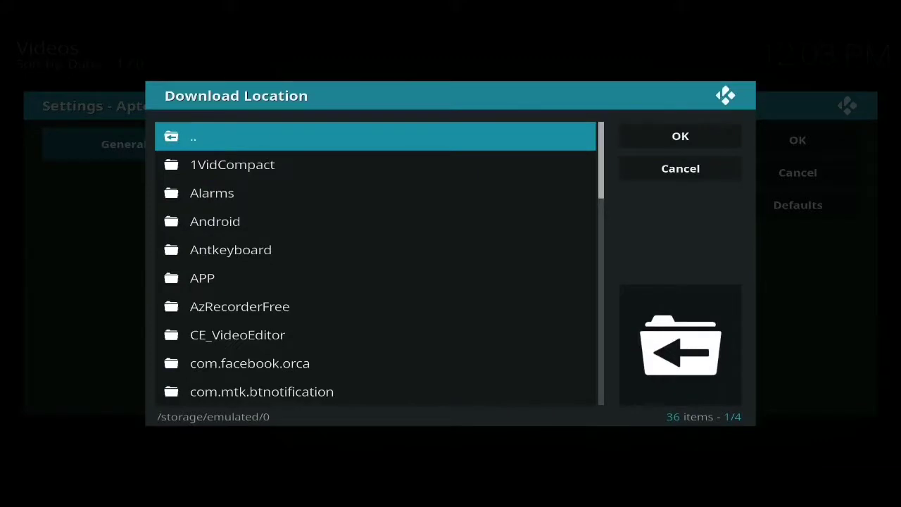
left_click_drag(197, 334, 185, 232)
left_click(211, 342)
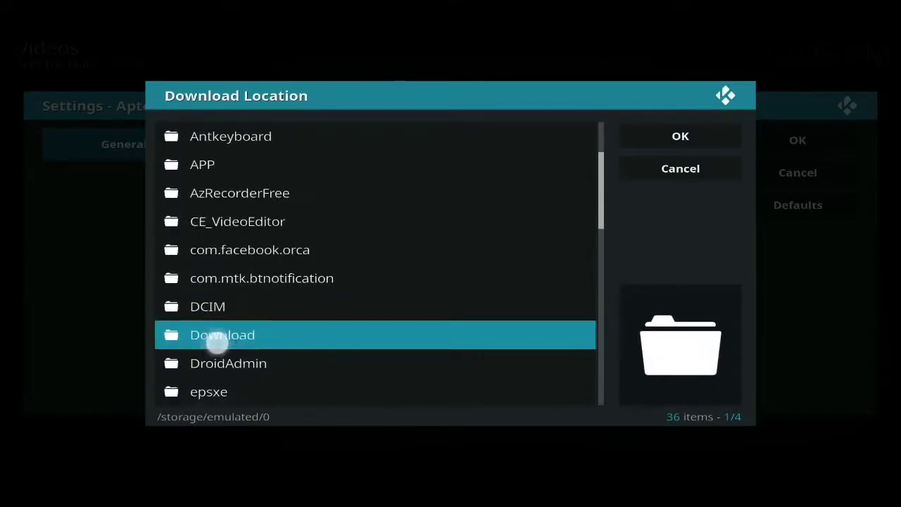
left_click(231, 345)
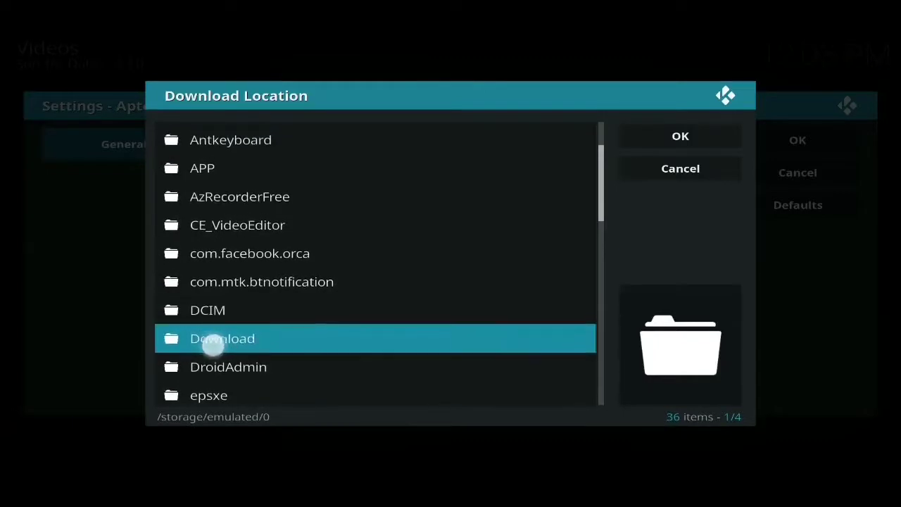
left_click(209, 341)
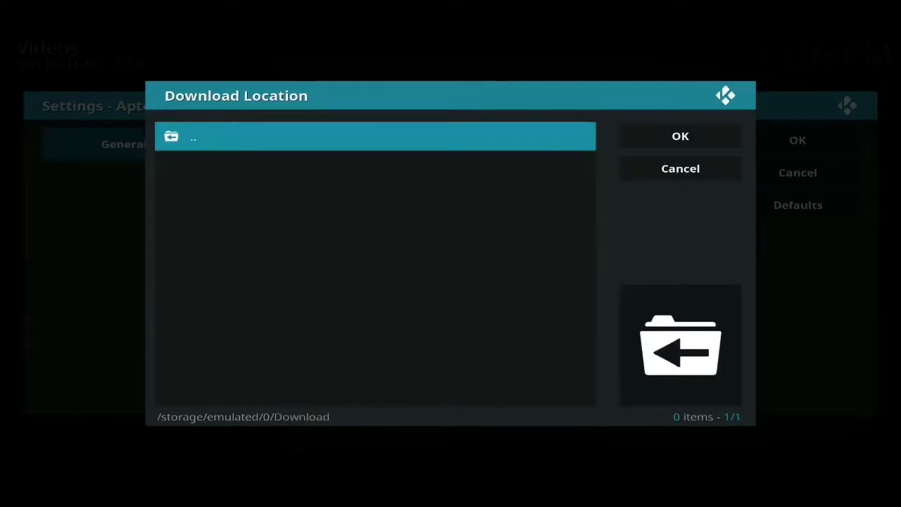
left_click(706, 136)
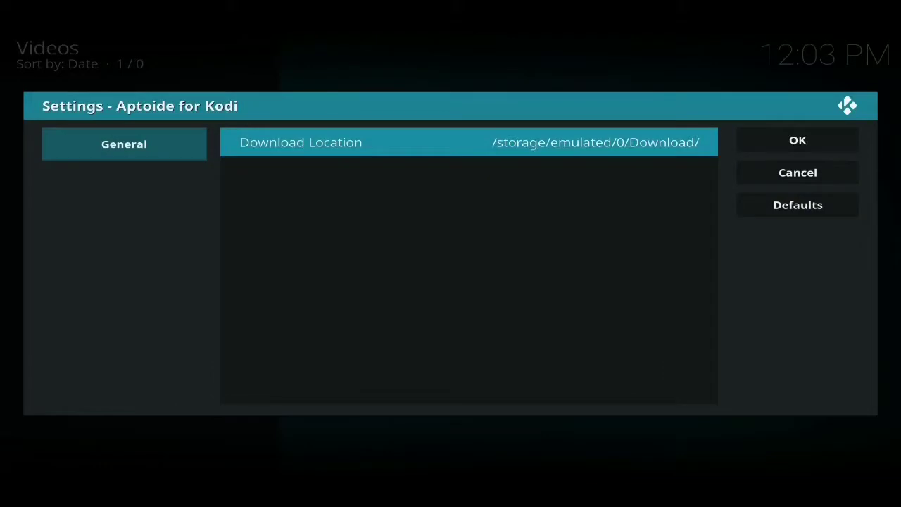
left_click(820, 141)
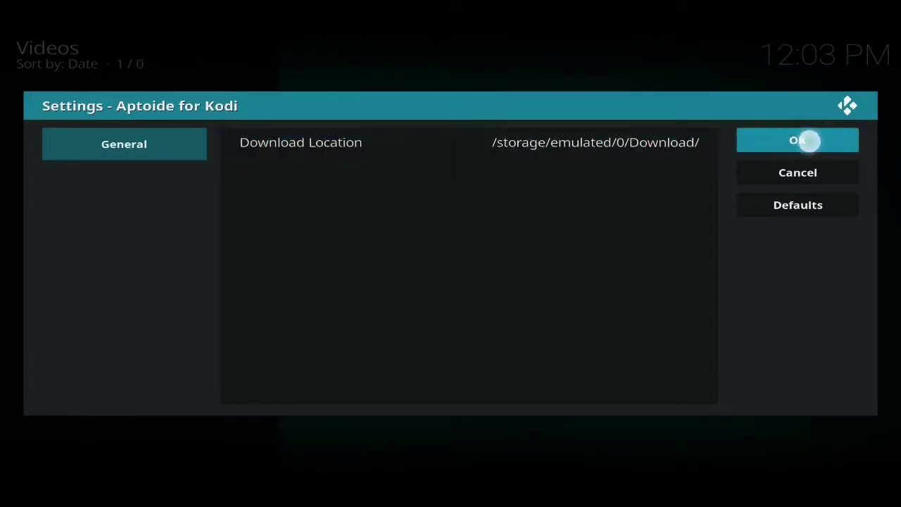
left_click(797, 140)
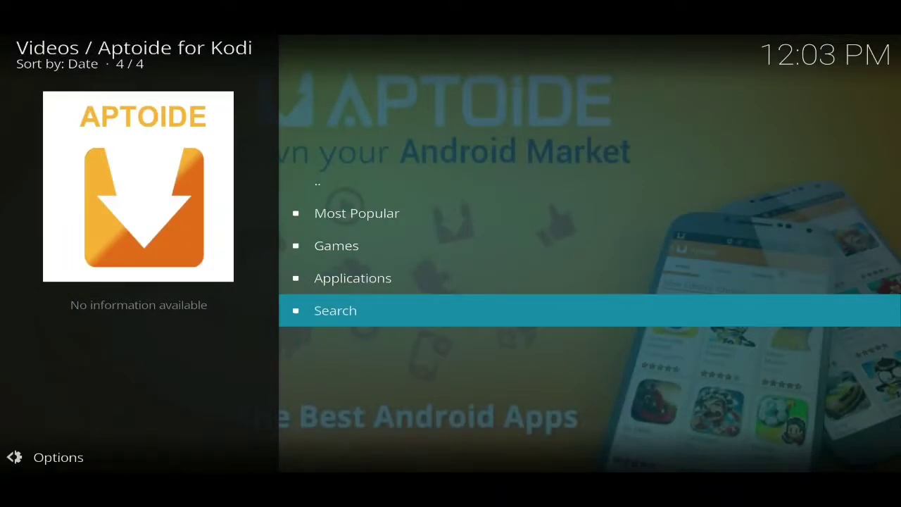
Open the Applications section of Aptoide for Kodi and look through its category list
key("Up")
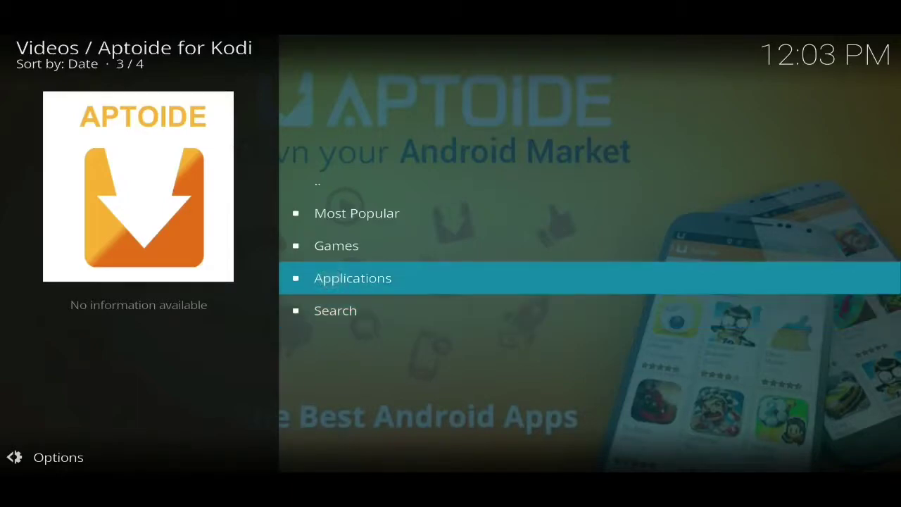
key("Return")
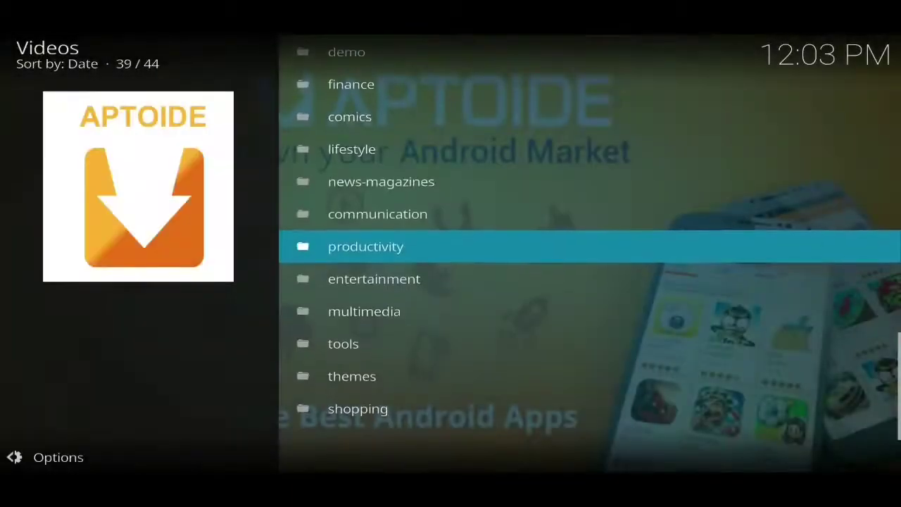